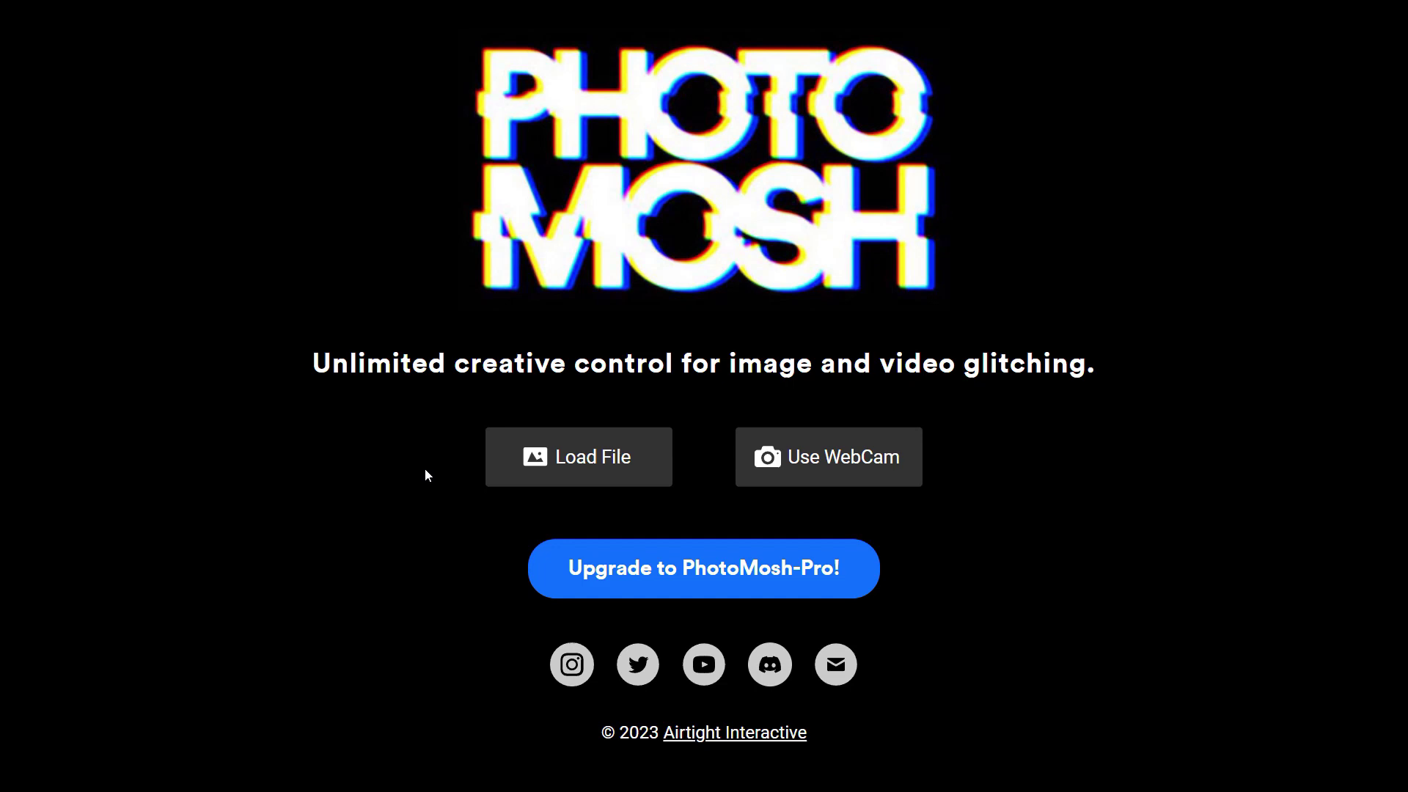
# Step: Load logo.png into PhotoMosh from the Open dialog
pyautogui.click(553, 454)
pyautogui.click(603, 457)
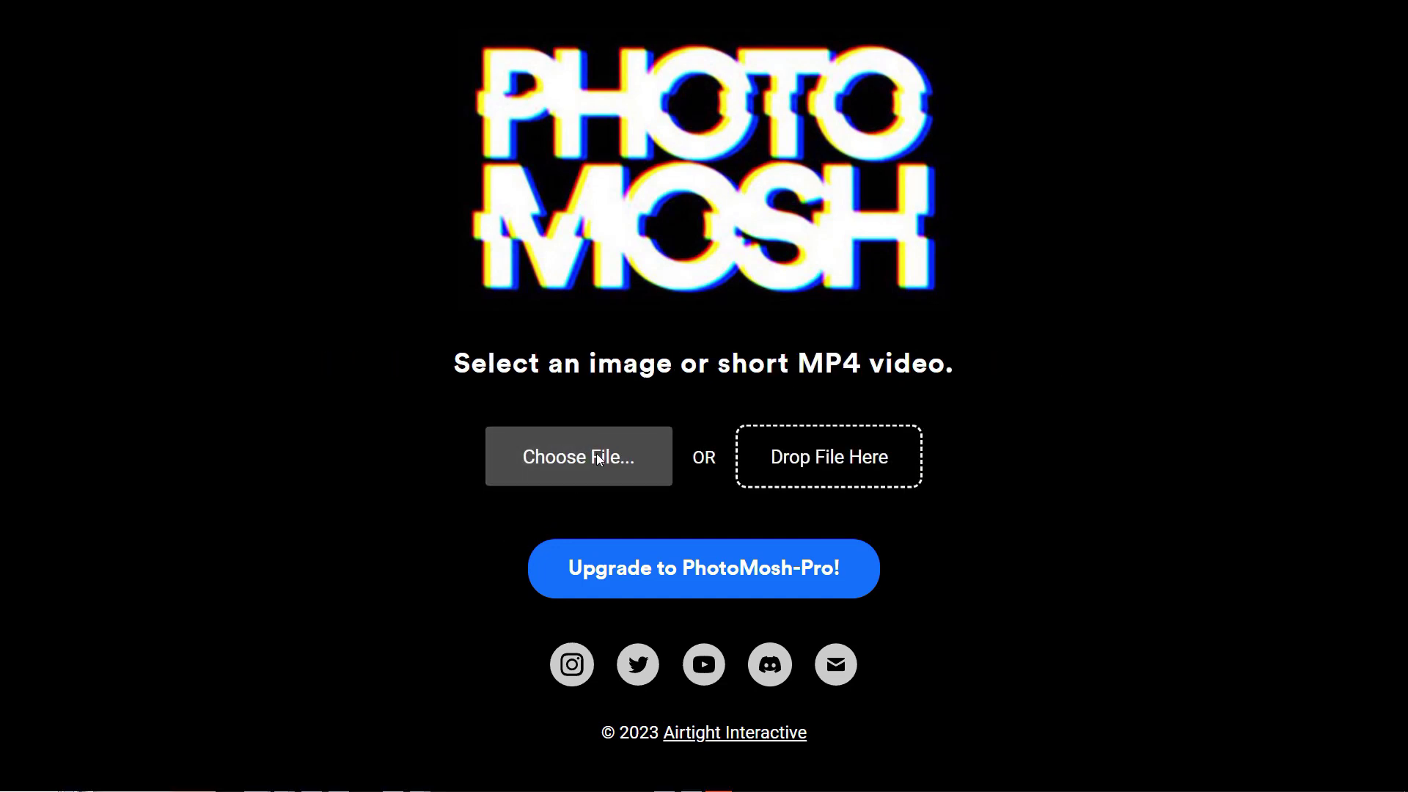
pyautogui.doubleClick(275, 123)
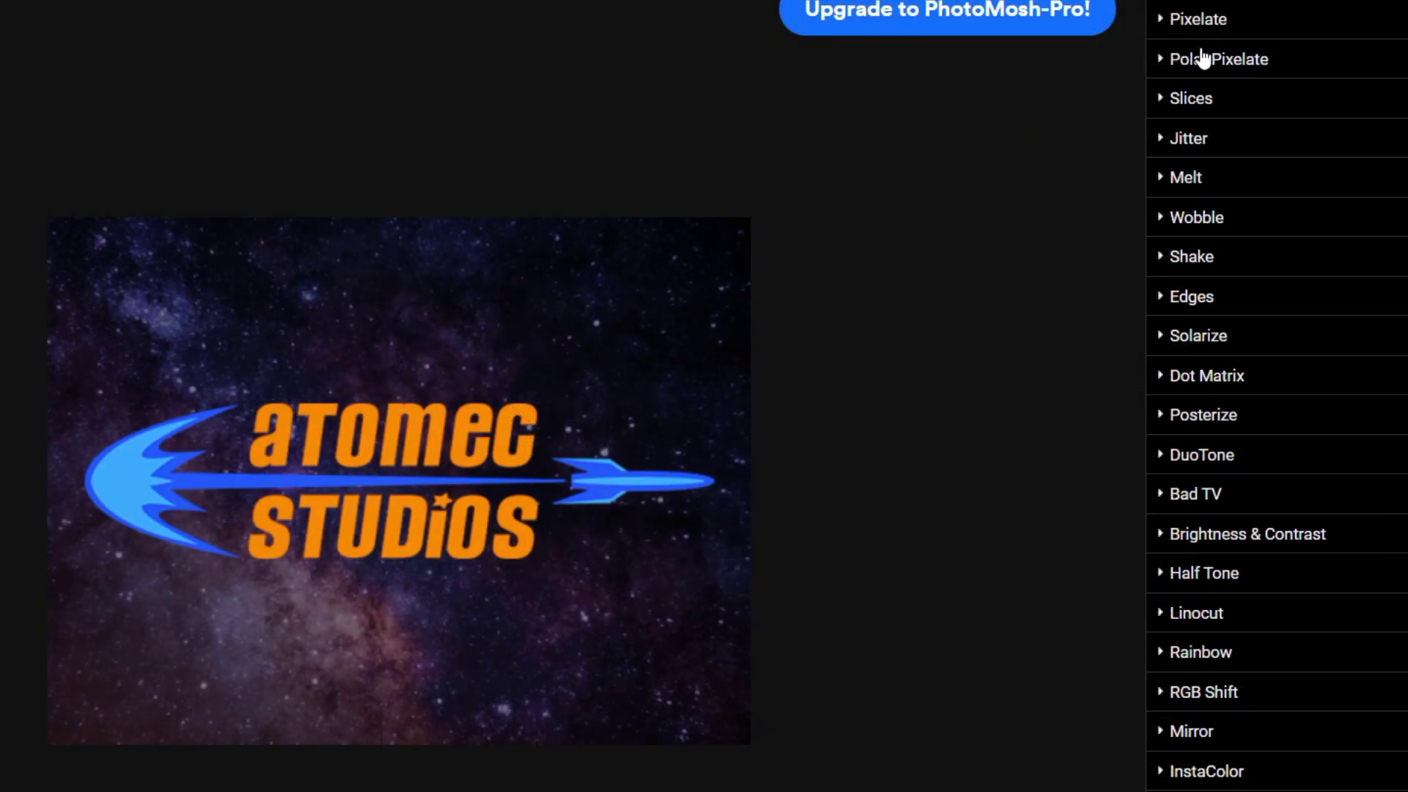
# Step: Try Polar Pixelate, Jitter, Wobble and Edges effects, then reset to the clean logo
pyautogui.click(1168, 80)
pyautogui.click(1168, 256)
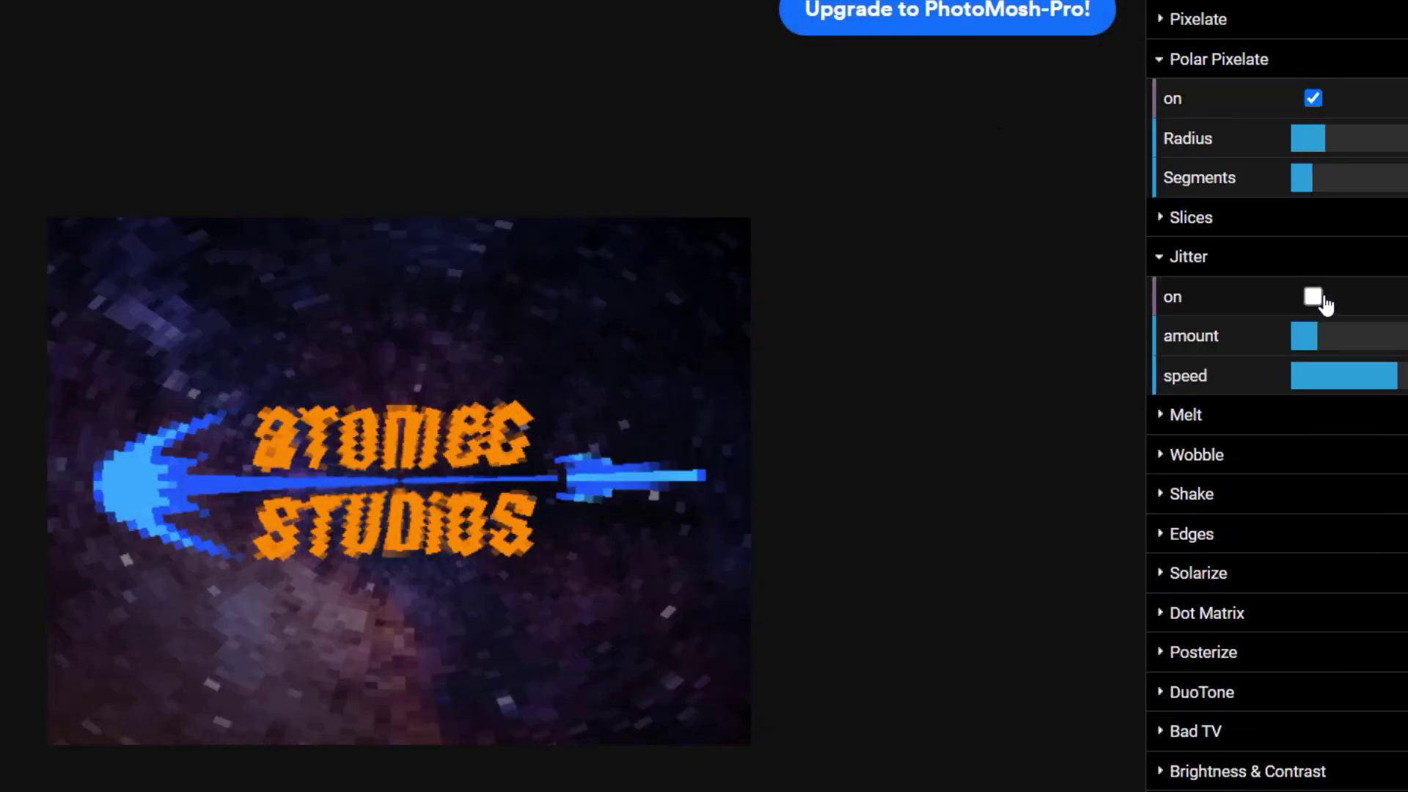
pyautogui.click(1314, 296)
pyautogui.click(1167, 457)
pyautogui.click(1314, 494)
pyautogui.click(1313, 297)
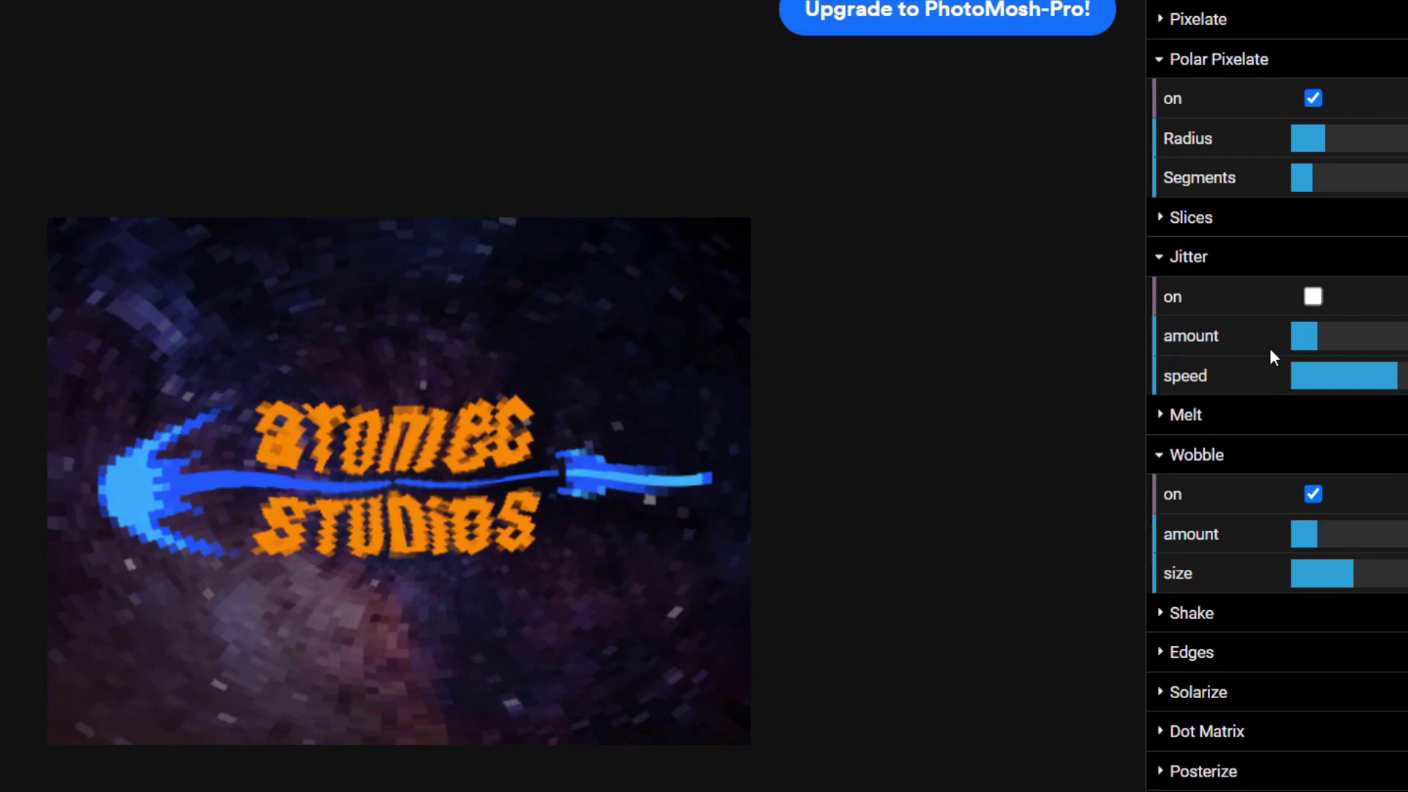
pyautogui.click(1169, 652)
pyautogui.click(1314, 692)
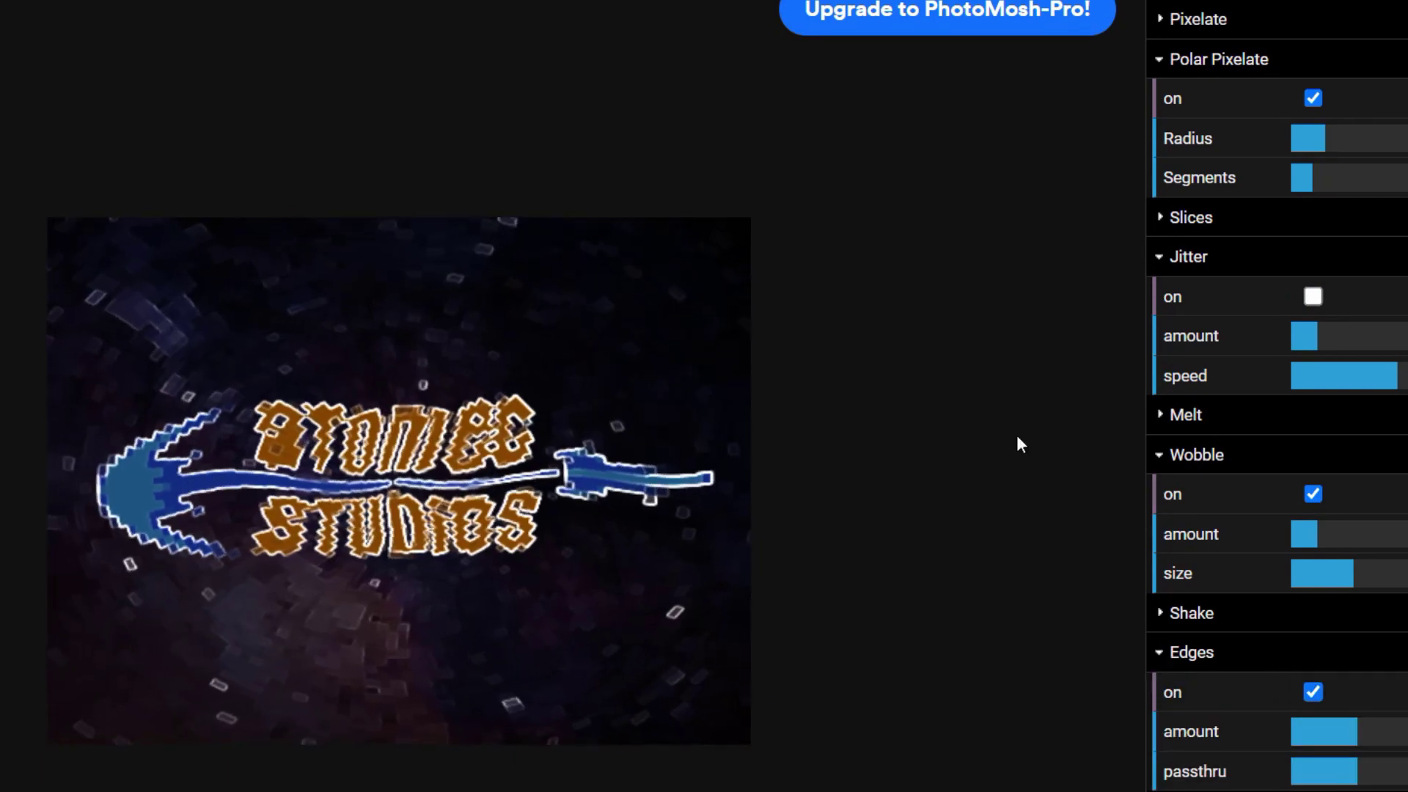
pyautogui.press('r')
# Step: Switch on the Melt, Slices, Jitter, Wobble, Bad TV and Scanlines effects
pyautogui.click(1158, 179)
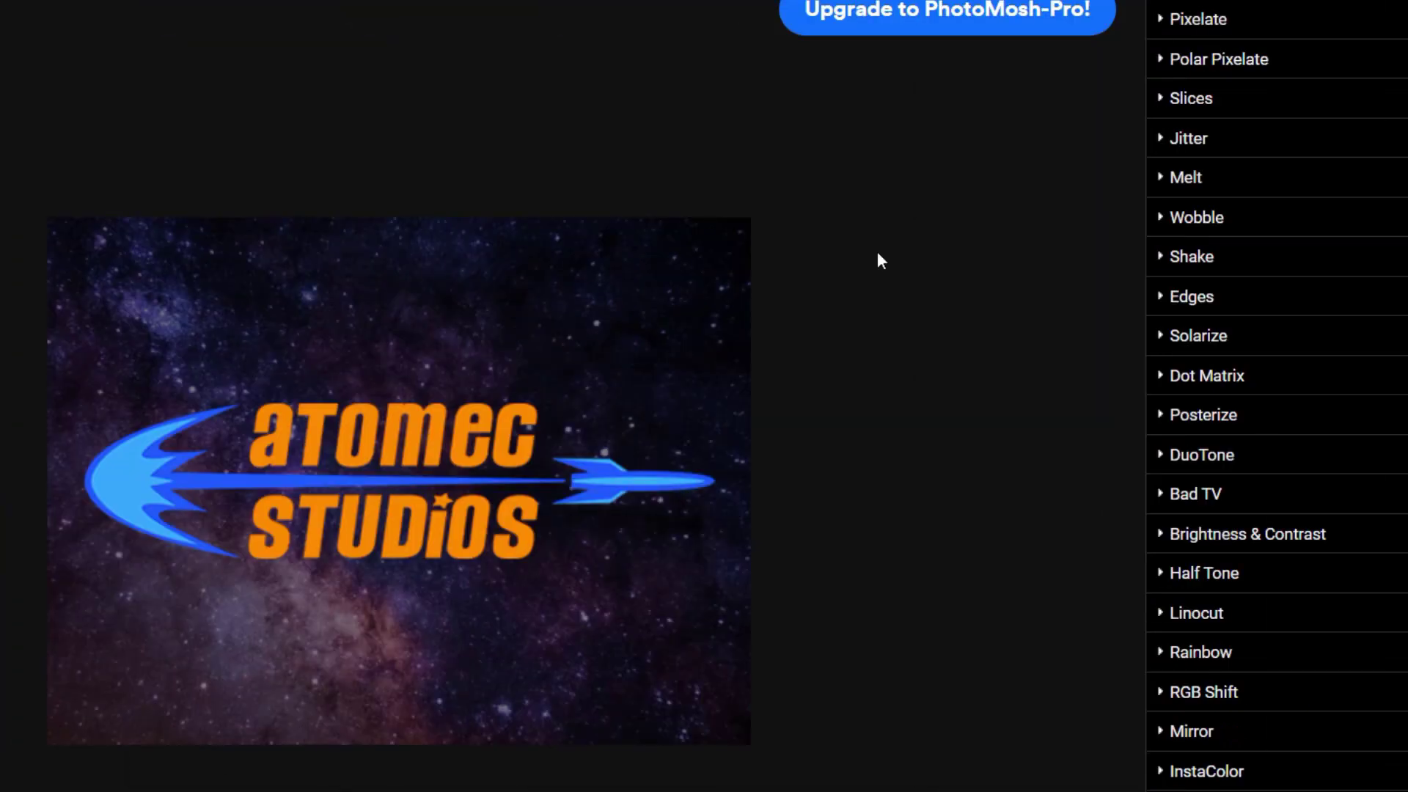
pyautogui.click(1166, 99)
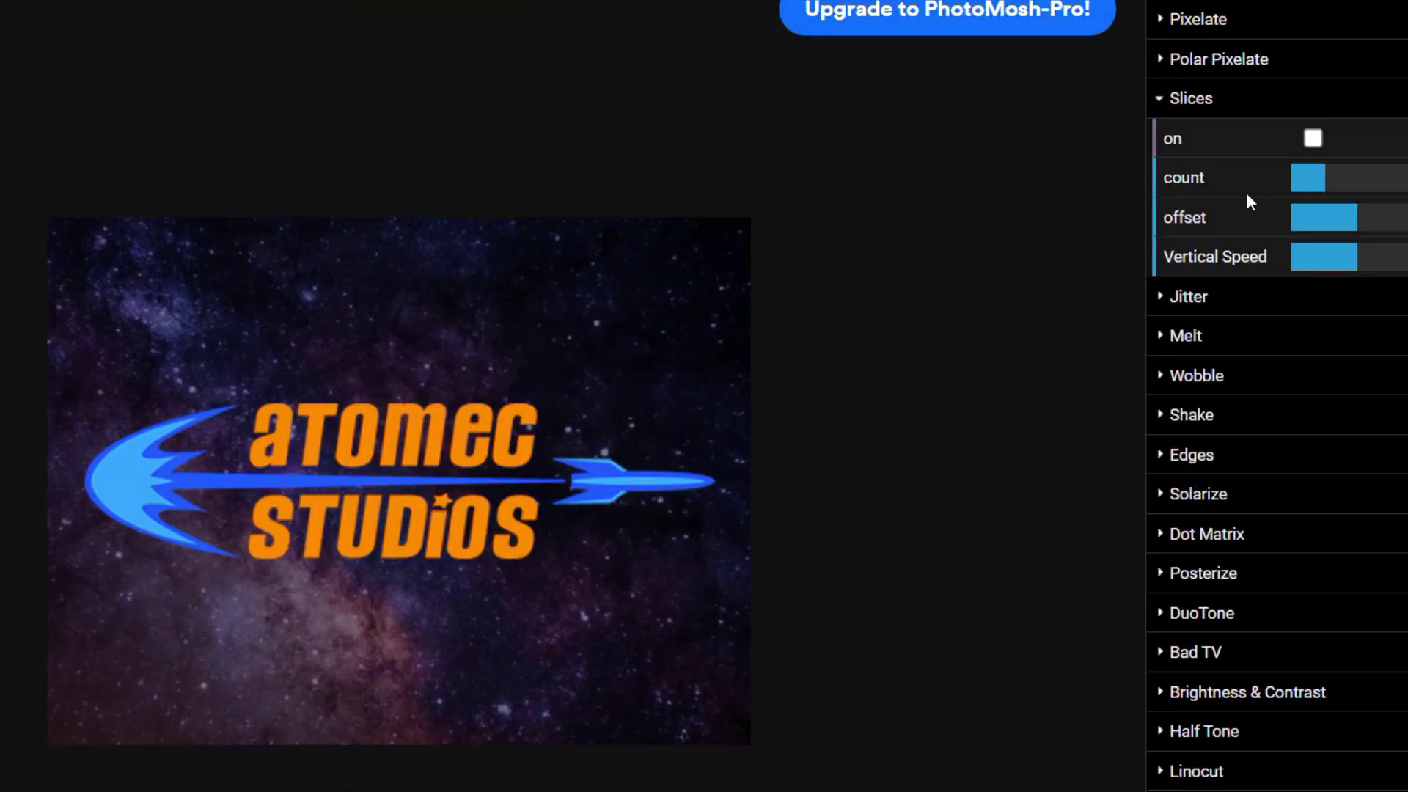
pyautogui.click(1173, 297)
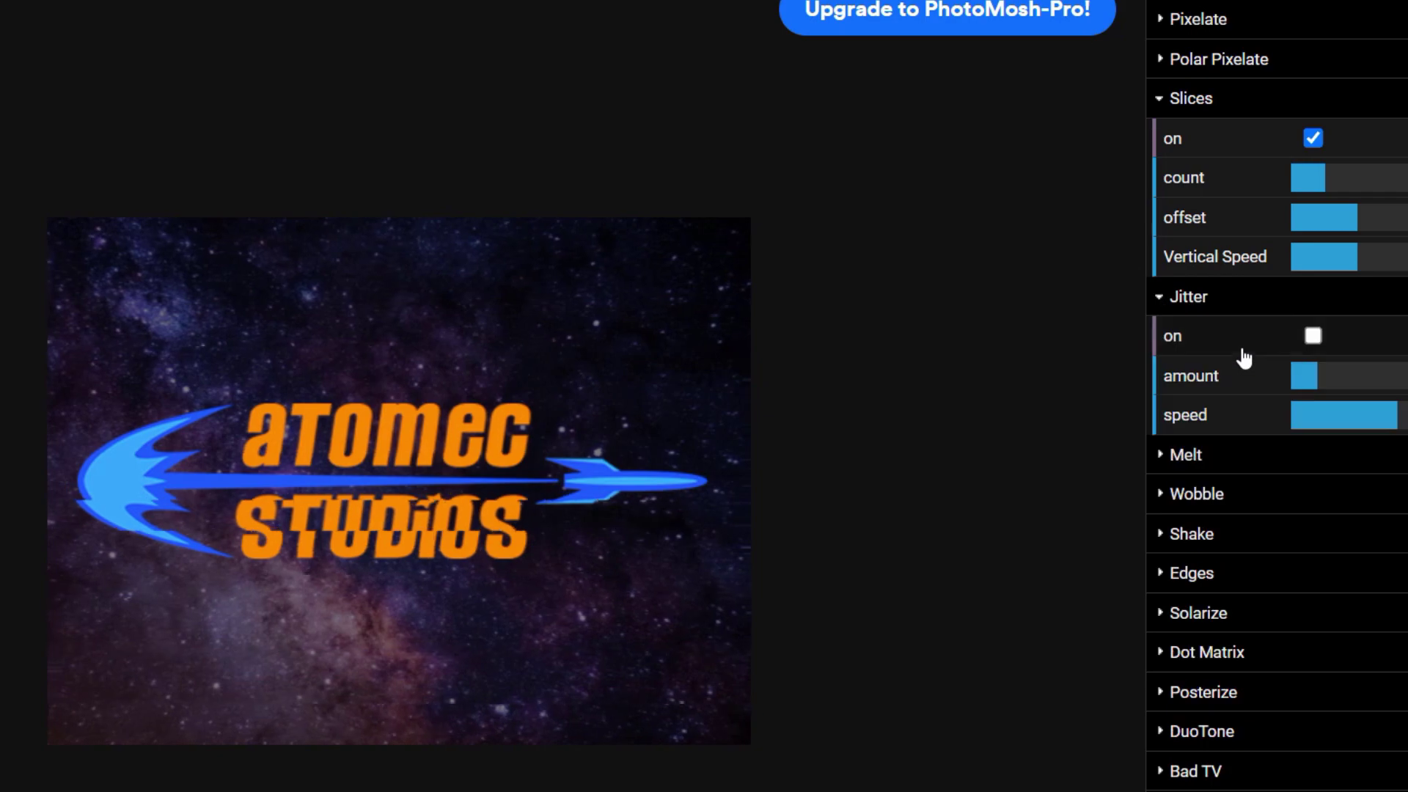
pyautogui.click(1312, 335)
pyautogui.click(1175, 455)
pyautogui.click(1312, 493)
pyautogui.click(1178, 653)
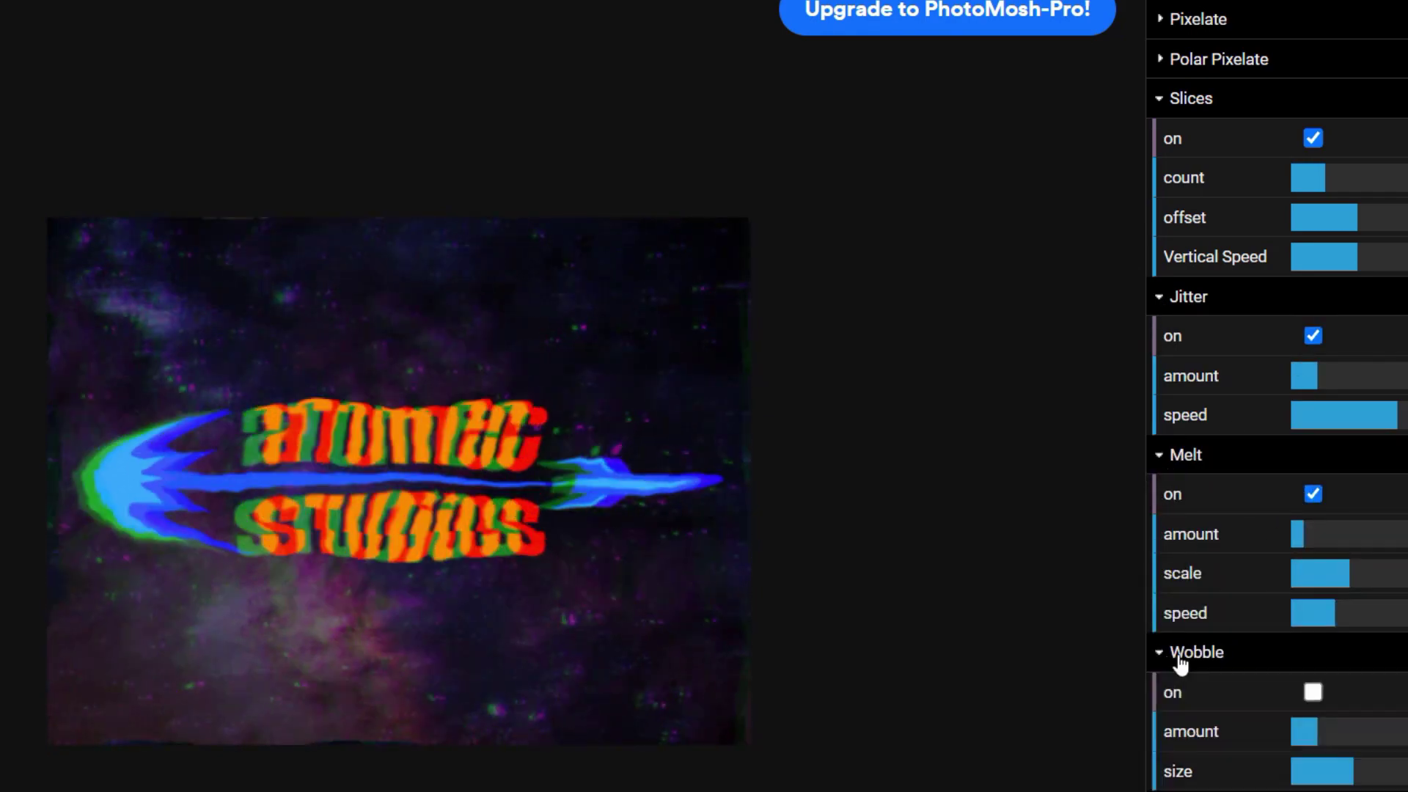
pyautogui.click(1313, 692)
pyautogui.scroll(-3, 1227, 779)
pyautogui.click(1312, 789)
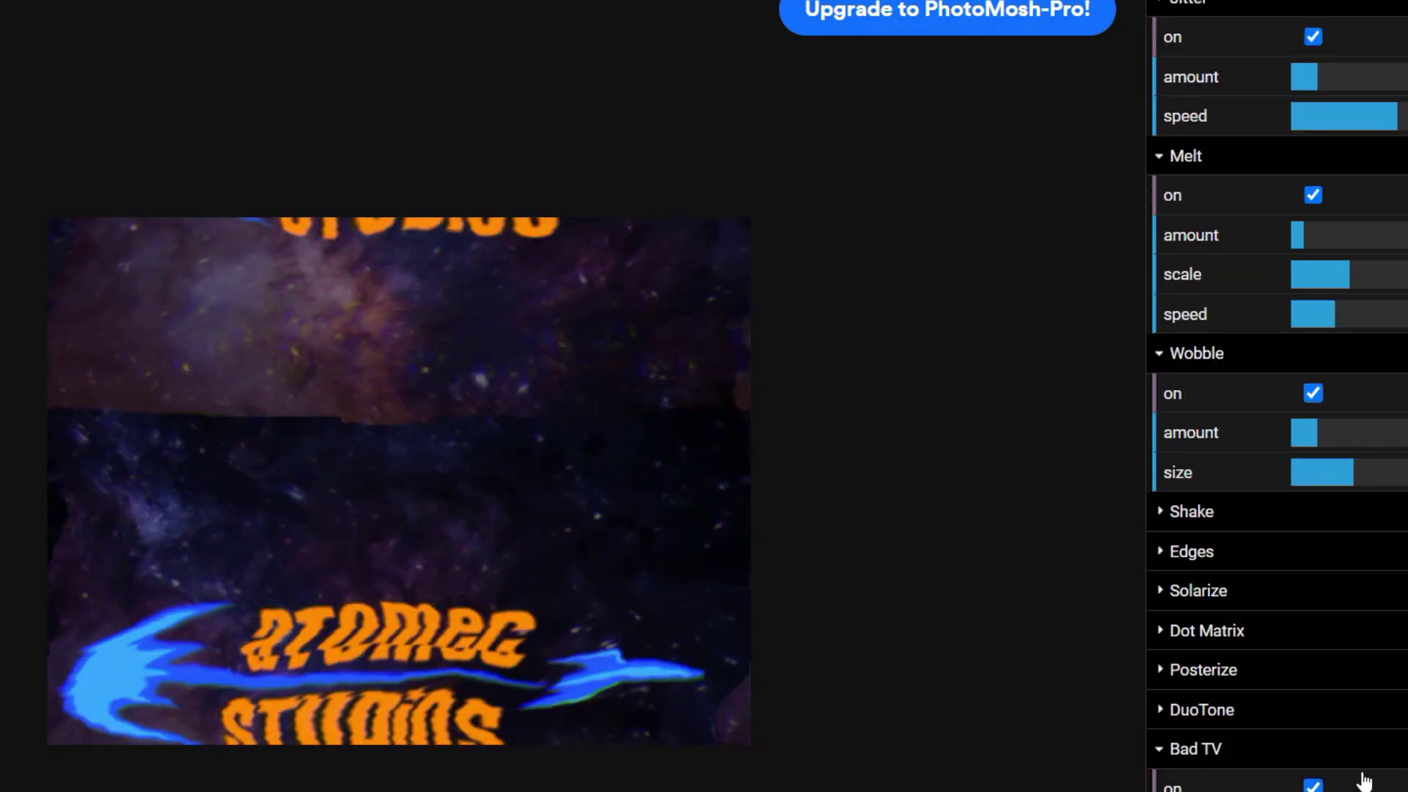
pyautogui.scroll(-4, 1361, 776)
pyautogui.scroll(-1, 1360, 770)
pyautogui.scroll(-2, 1361, 771)
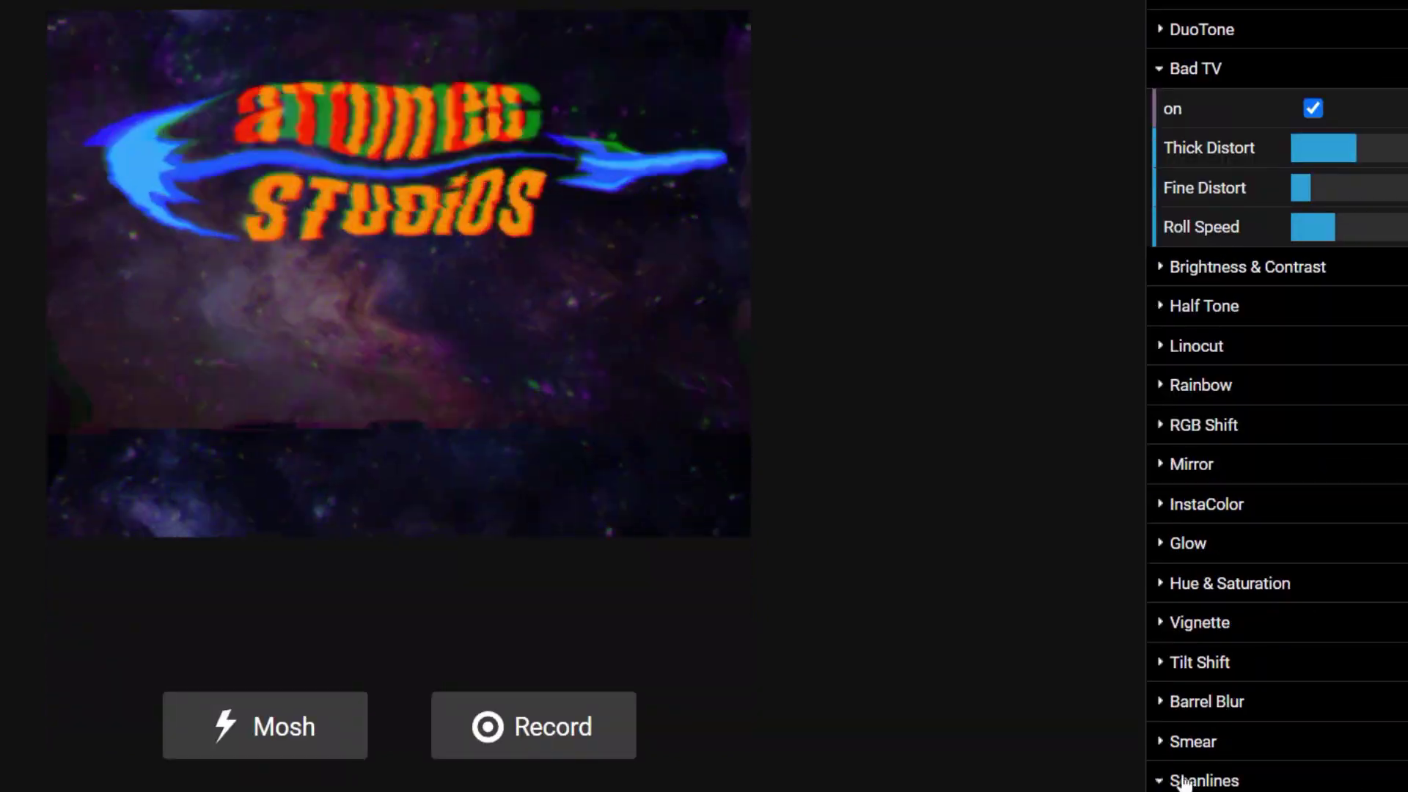
pyautogui.click(1205, 779)
pyautogui.scroll(-2, 1261, 712)
pyautogui.click(1314, 664)
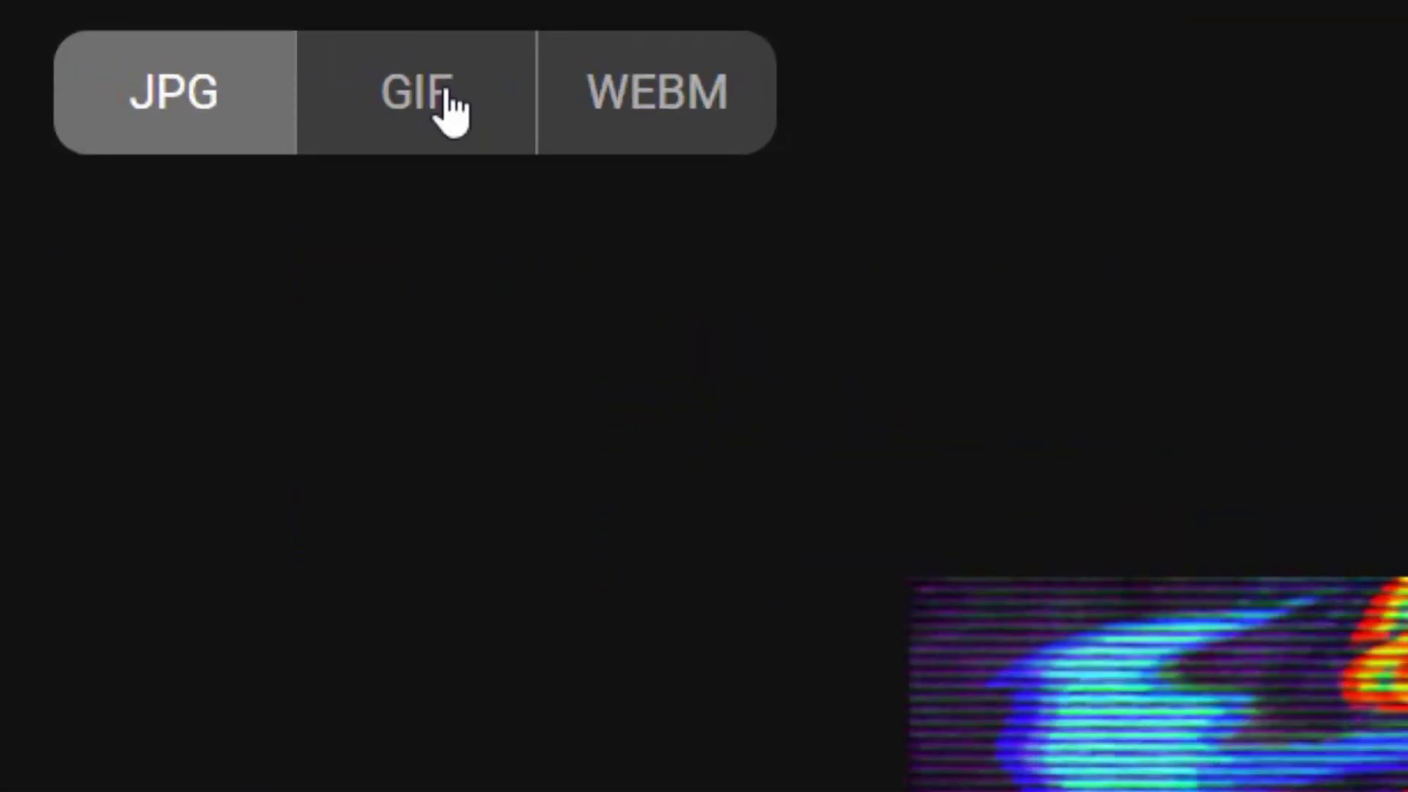
# Step: Record the glitch animation with GIF output and save the GIF file
pyautogui.click(453, 106)
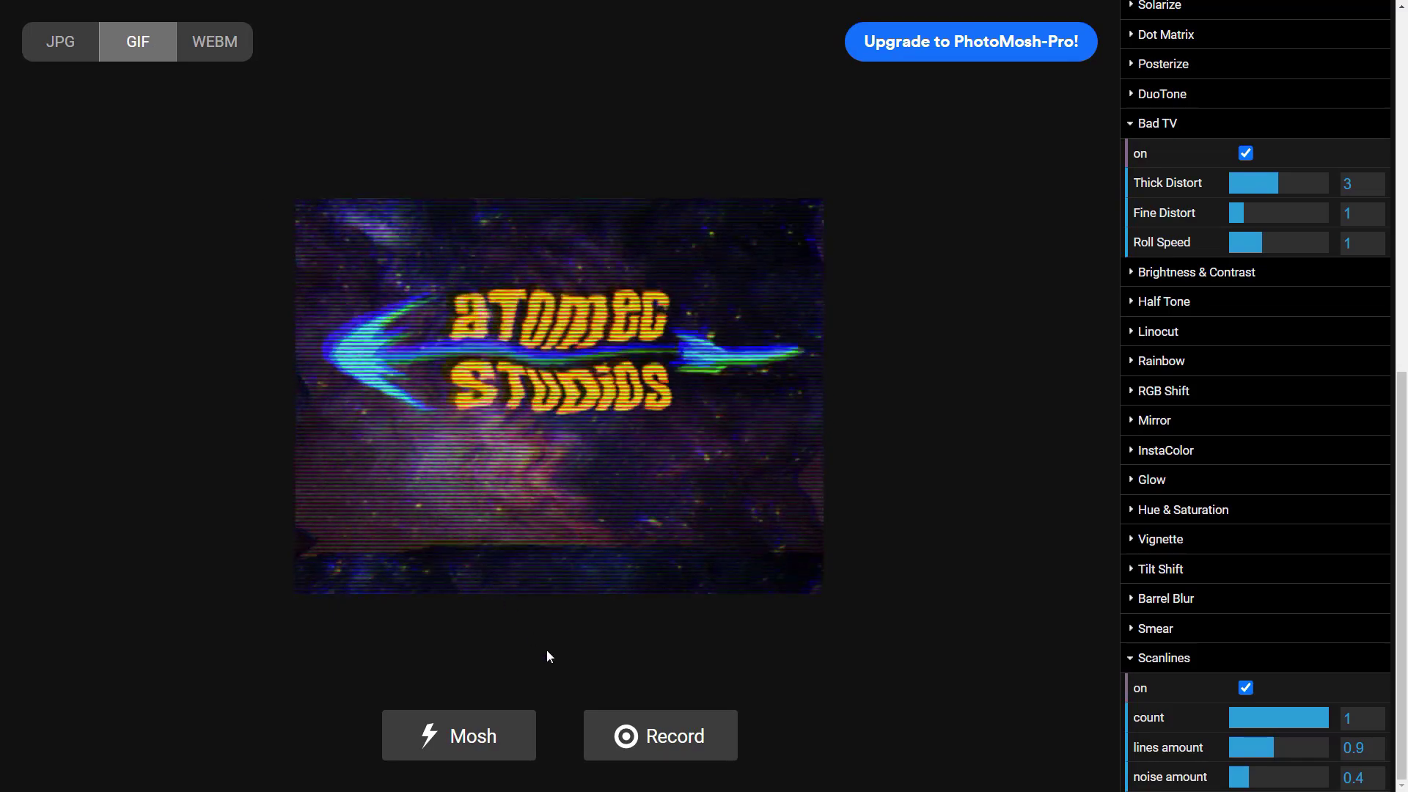
pyautogui.click(644, 745)
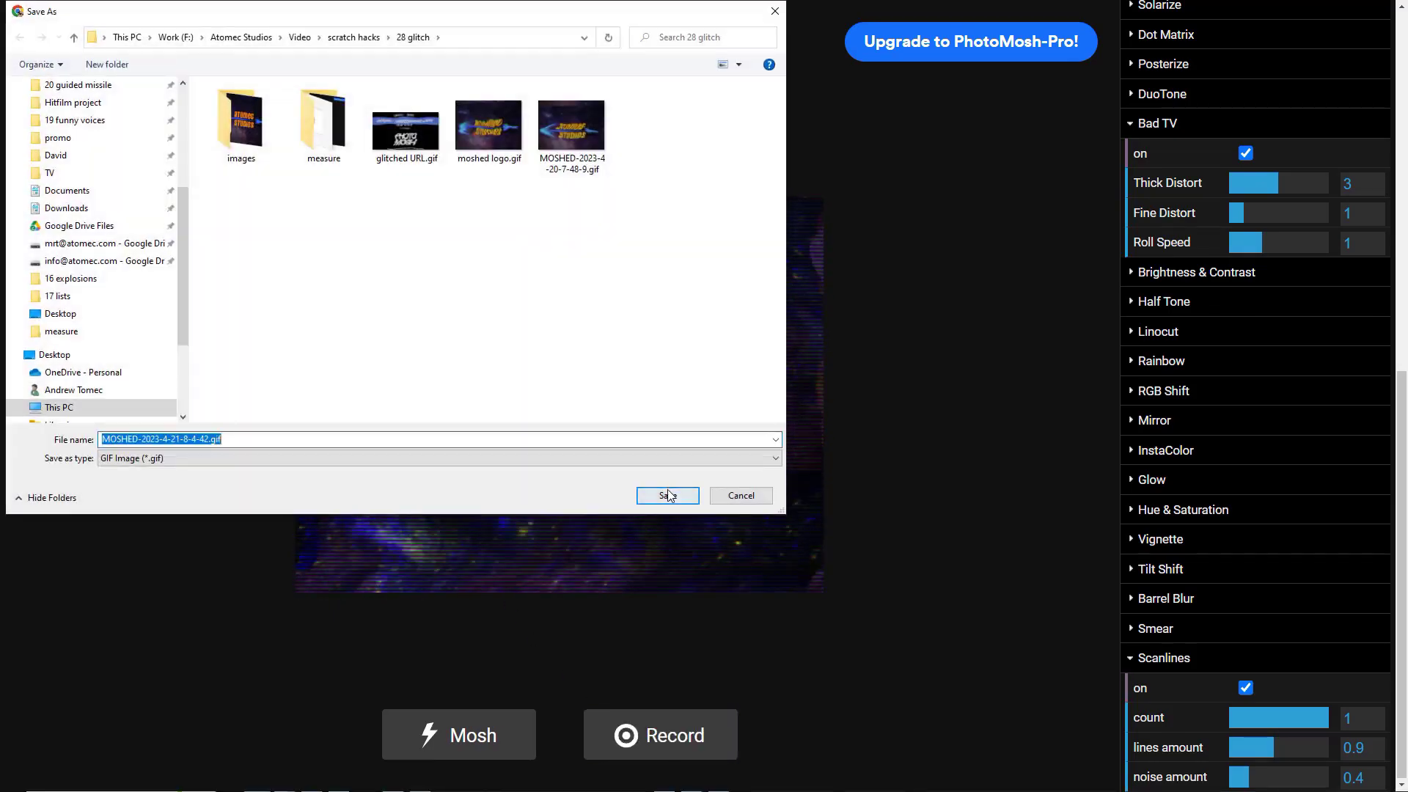
pyautogui.click(669, 492)
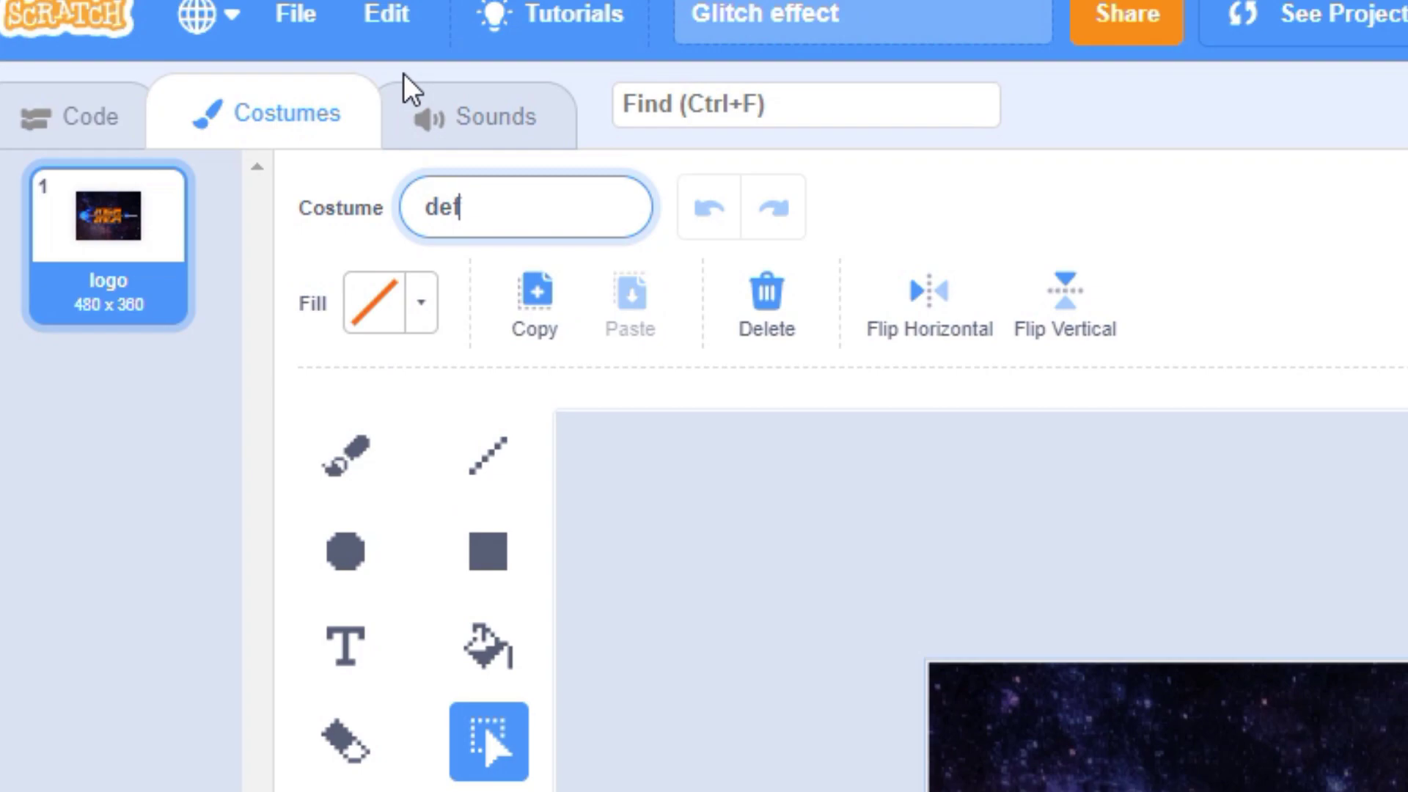
pyautogui.write('fault')
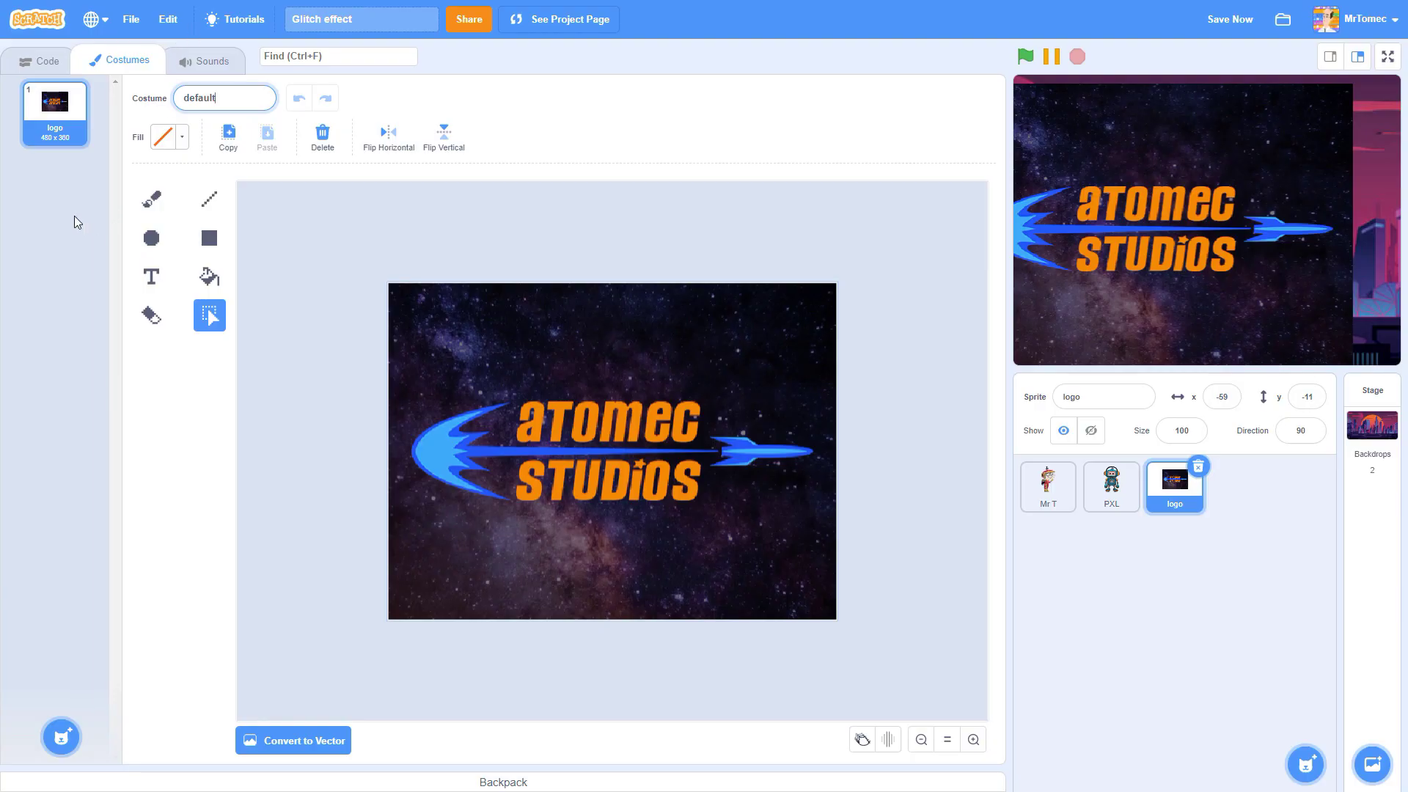
# Step: Name the original costume 'default' and upload the moshed GIF as costumes
pyautogui.click(99, 234)
pyautogui.moveTo(212, 666)
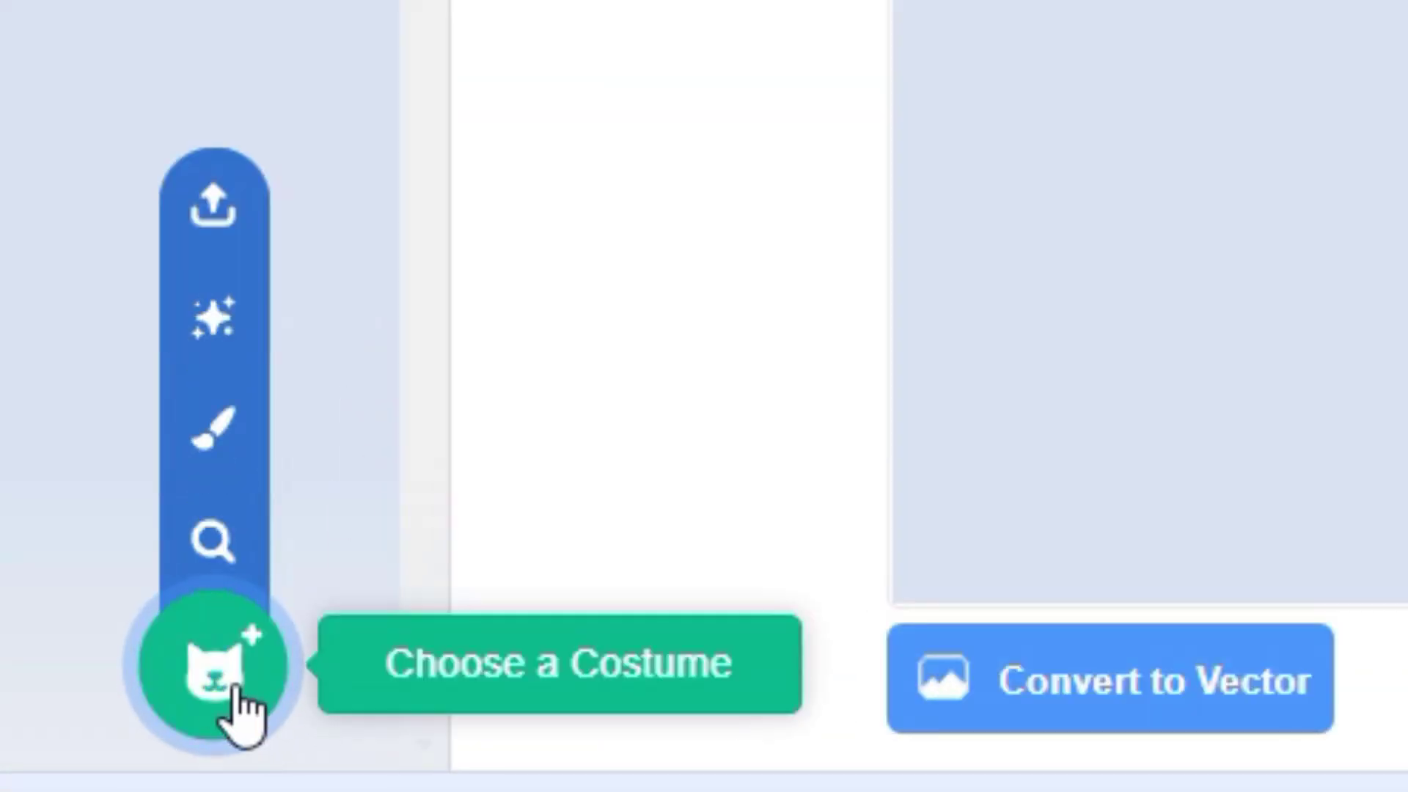
pyautogui.click(212, 220)
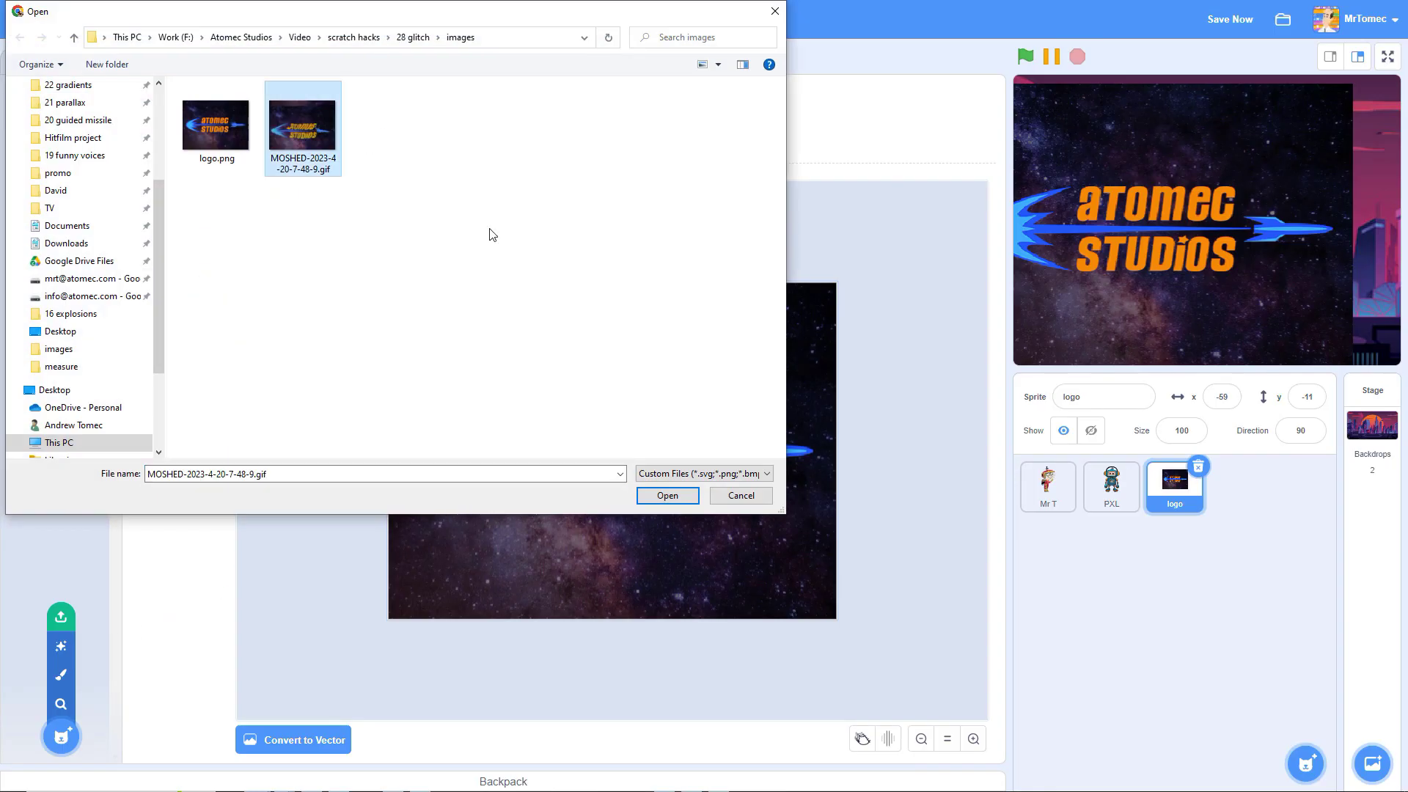
pyautogui.click(669, 495)
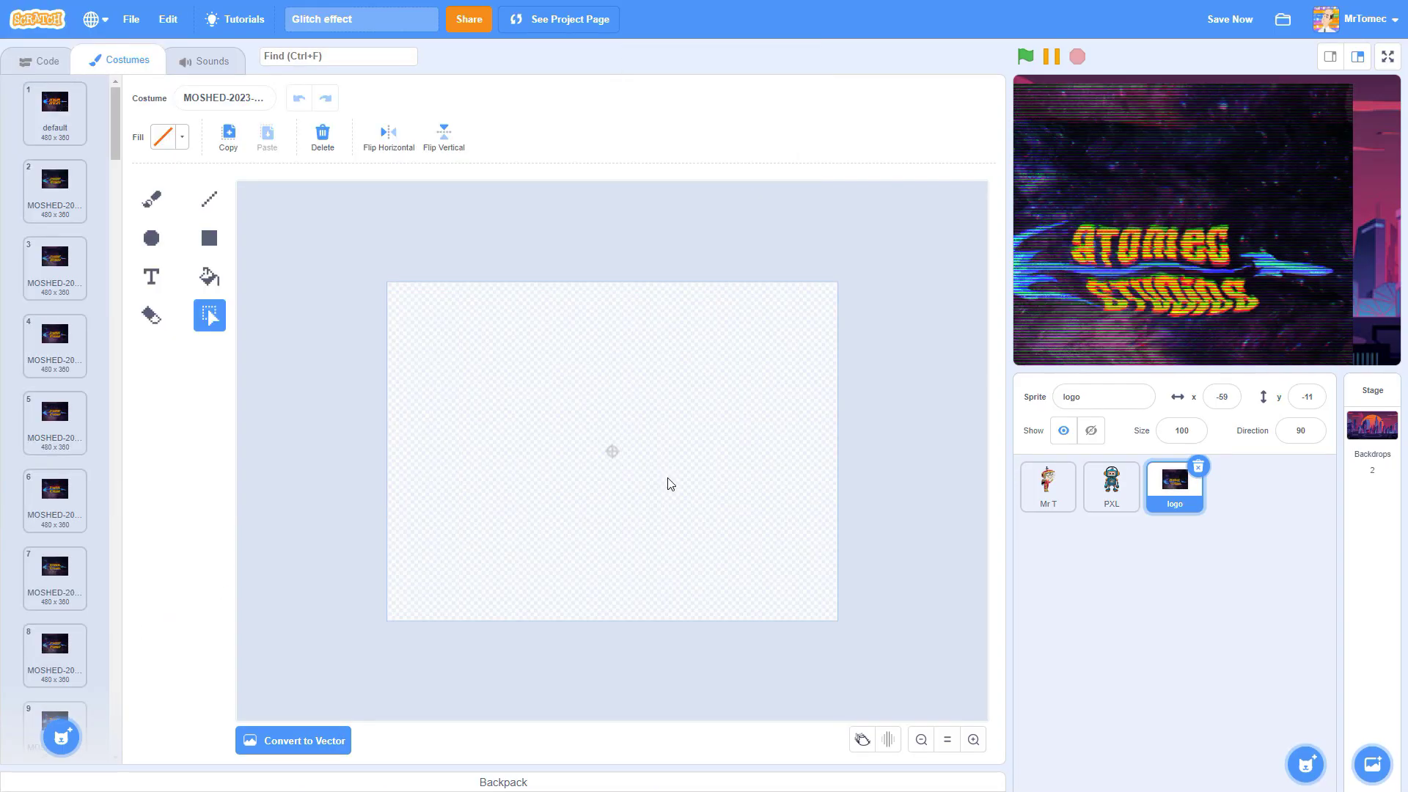
pyautogui.moveTo(115, 133); pyautogui.dragTo(149, 774)
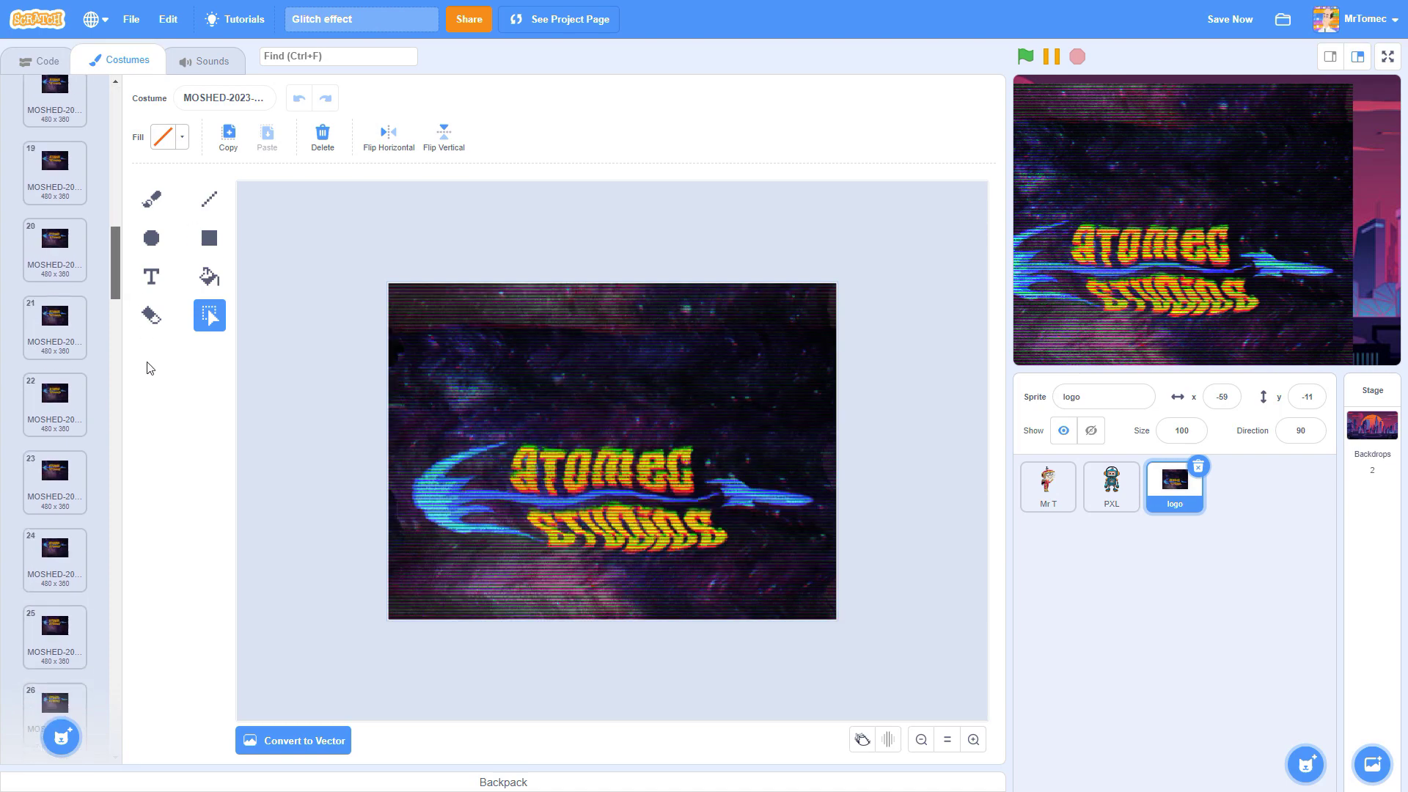
# Step: Delete trailing glitch costume frames until 31 costumes remain
pyautogui.click(87, 654)
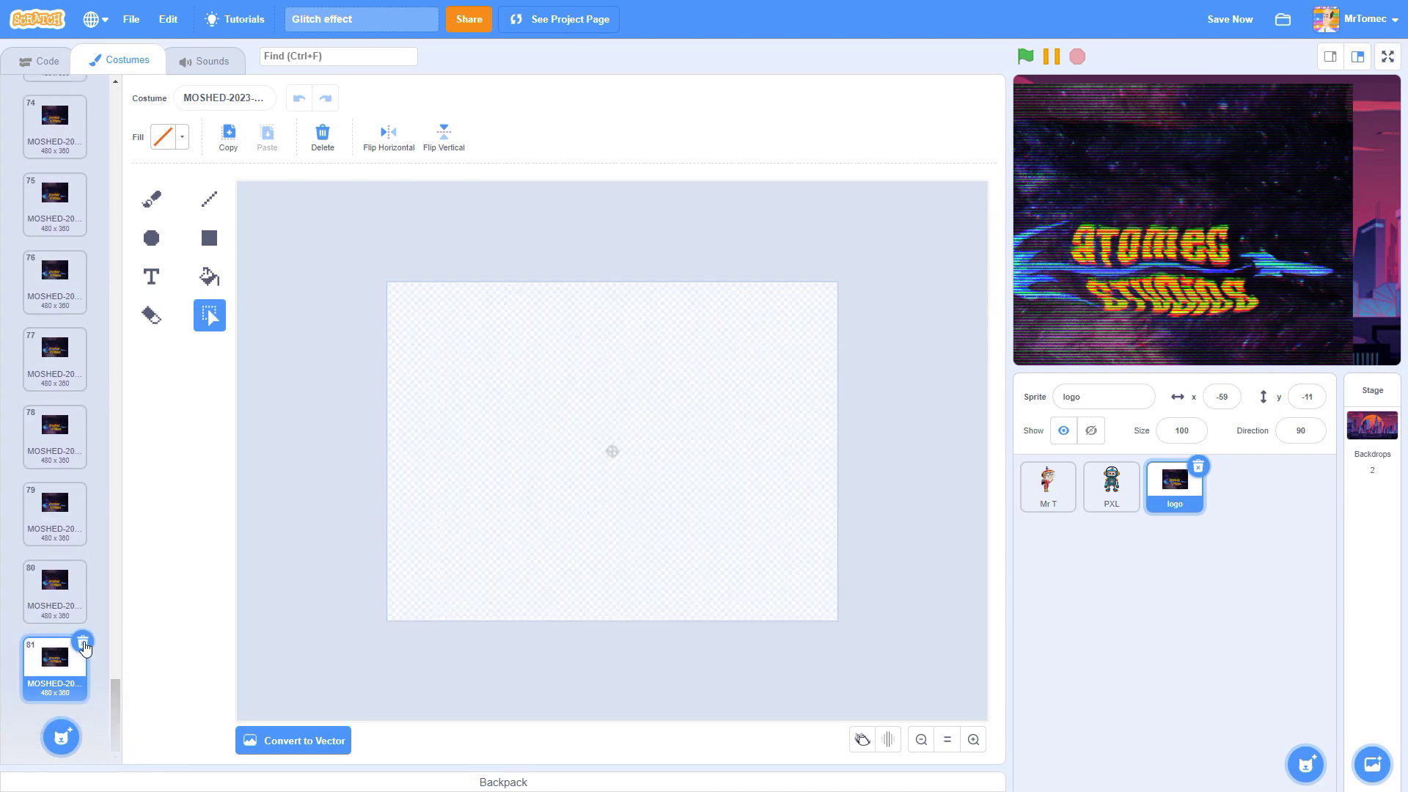
pyautogui.click(86, 649)
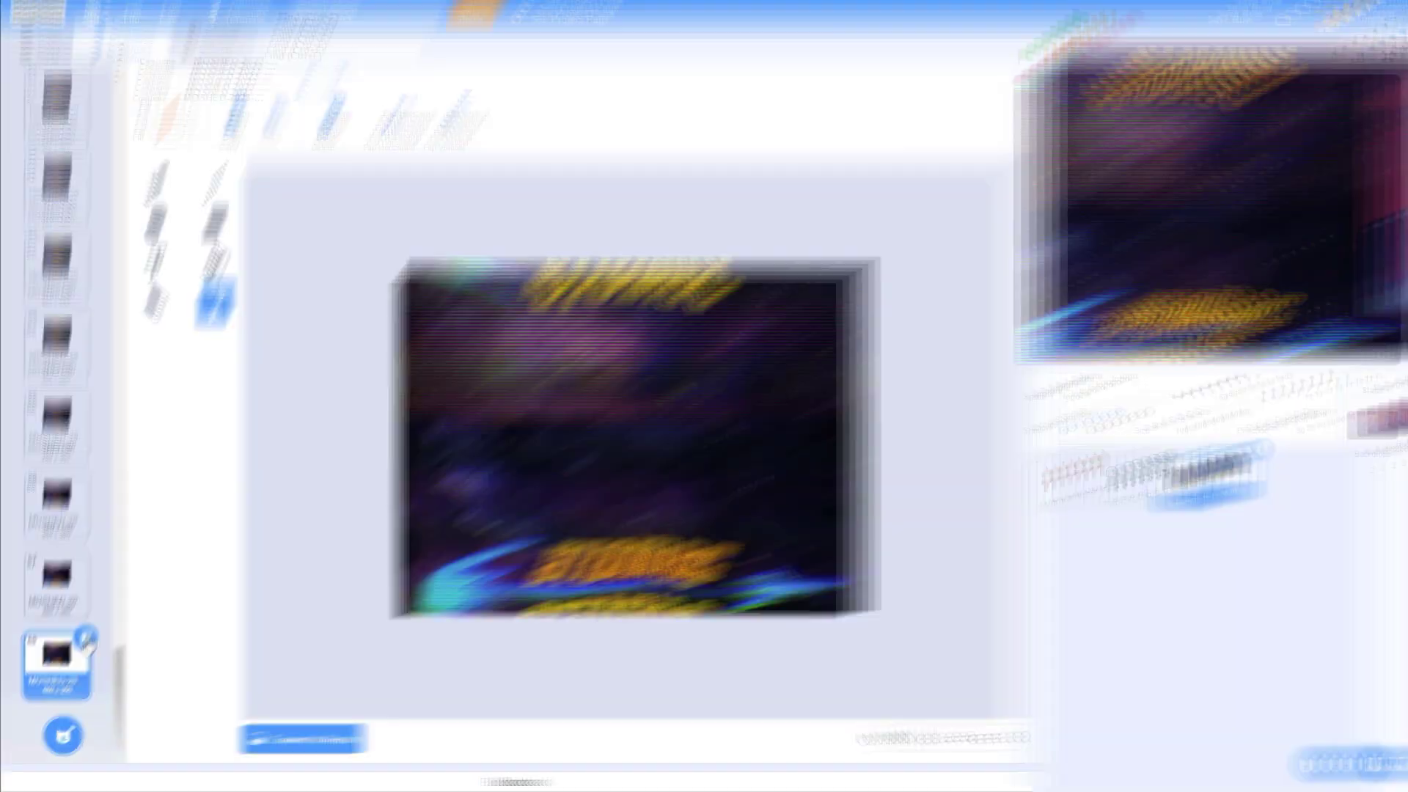
pyautogui.click(178, 473)
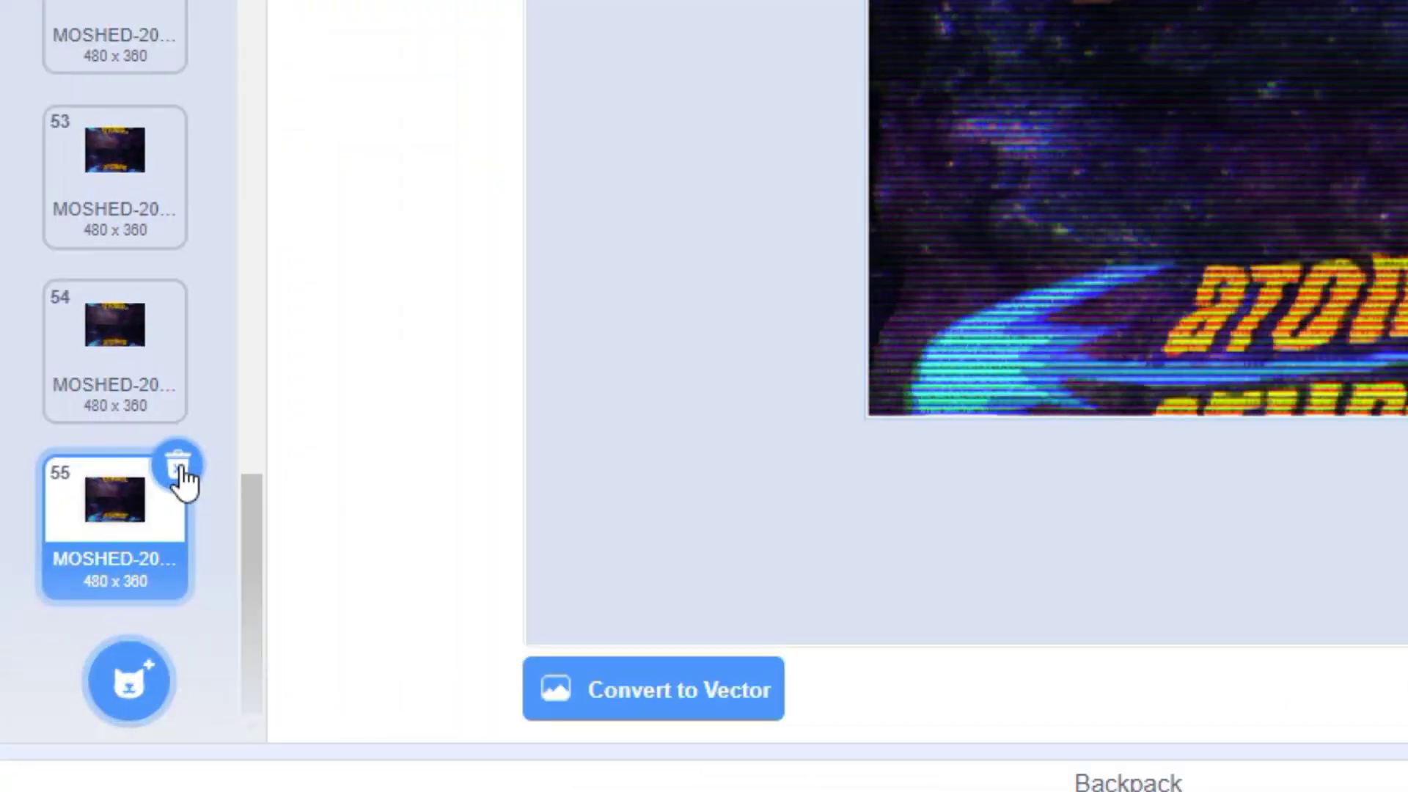
pyautogui.click(179, 473)
pyautogui.click(179, 473)
pyautogui.click(179, 473)
pyautogui.click(178, 474)
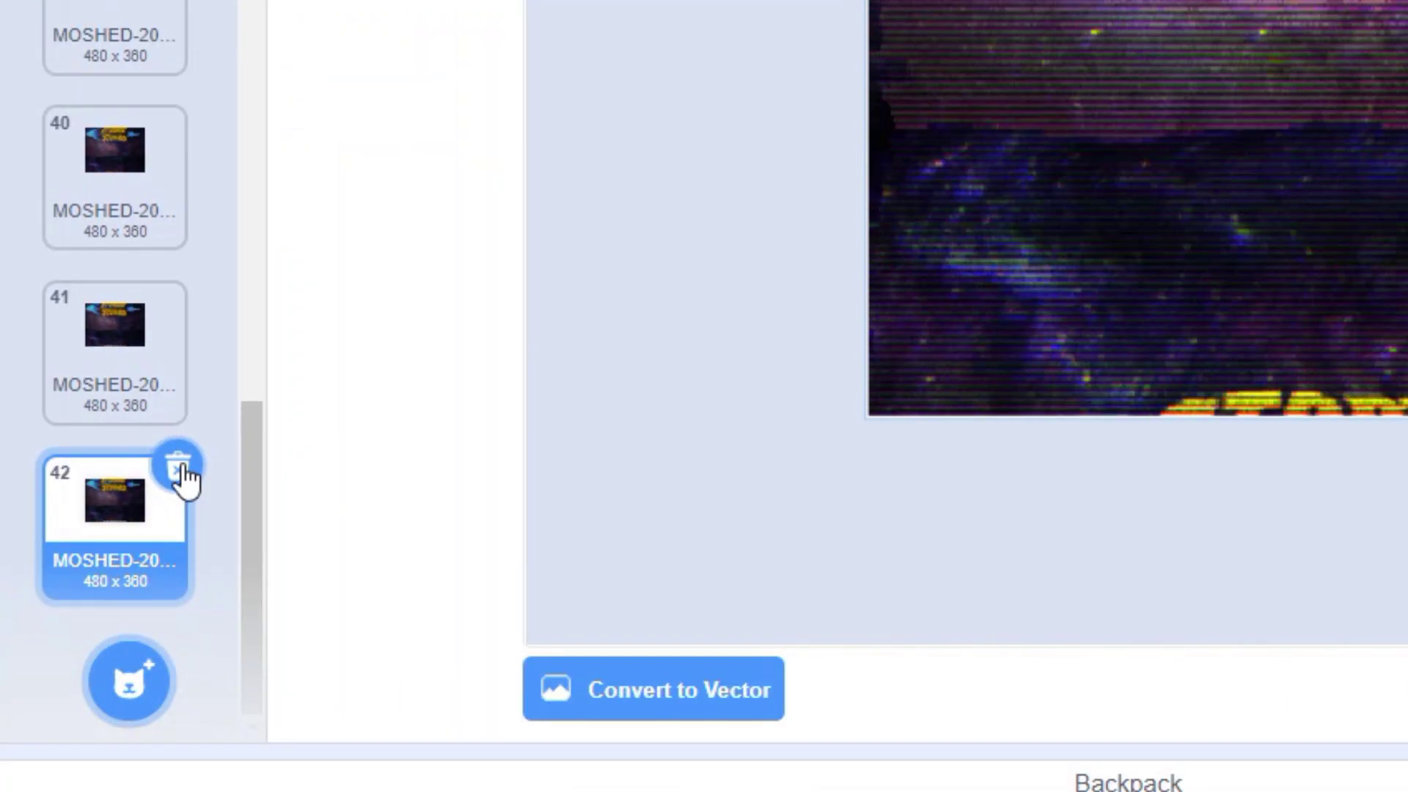
pyautogui.click(179, 473)
pyautogui.click(179, 473)
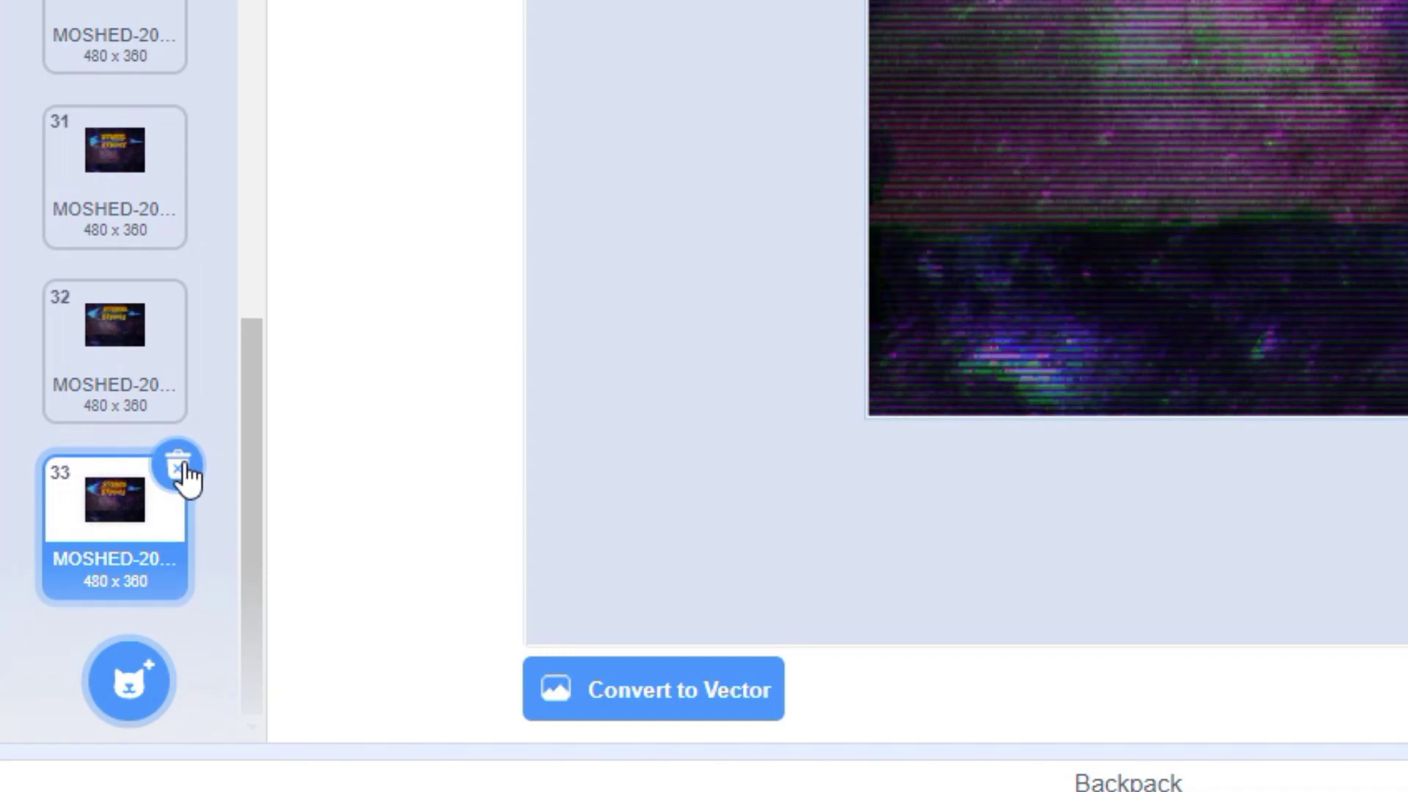
pyautogui.click(83, 644)
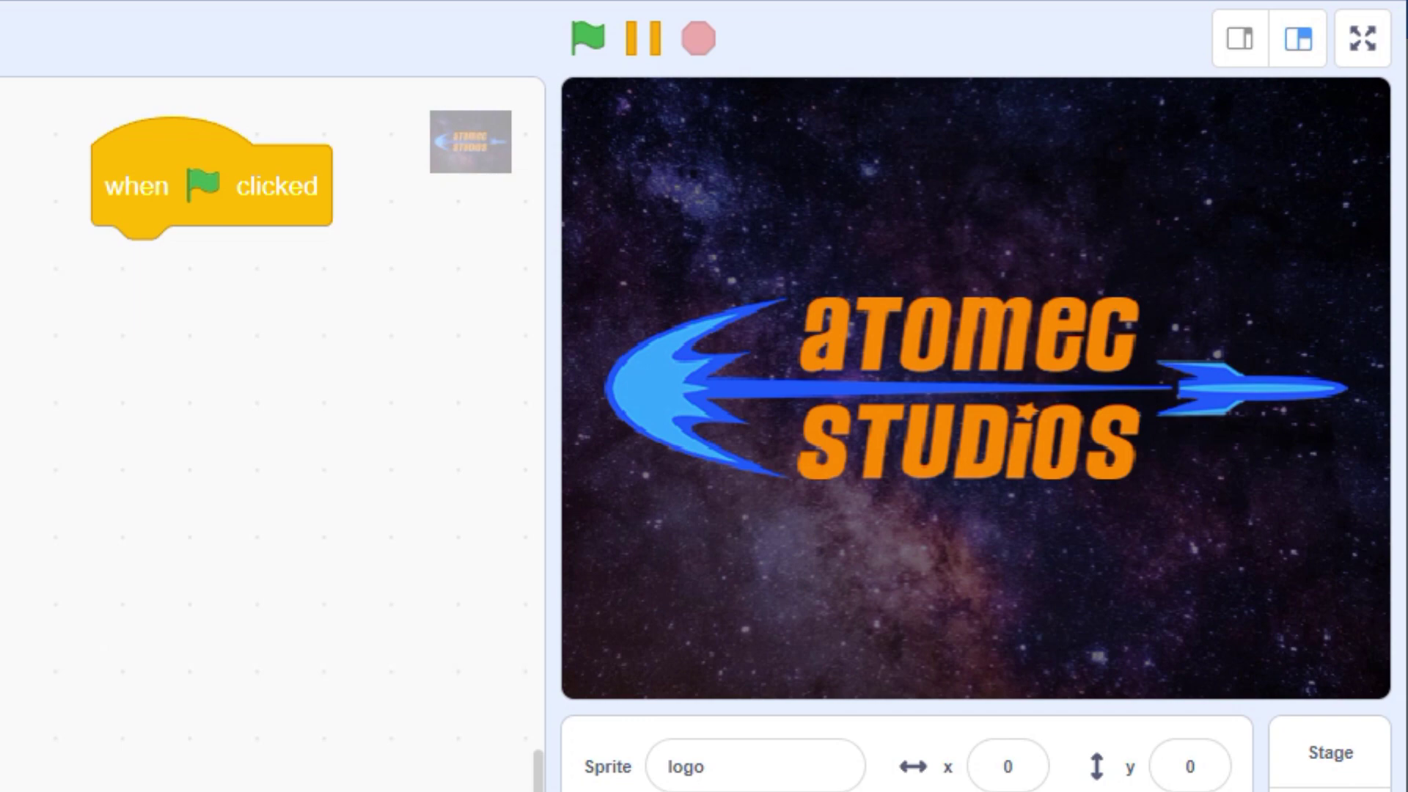
# Step: Preview the logo stepping through glitch costumes with a next costume block
pyautogui.moveTo(147, 677); pyautogui.dragTo(209, 627)
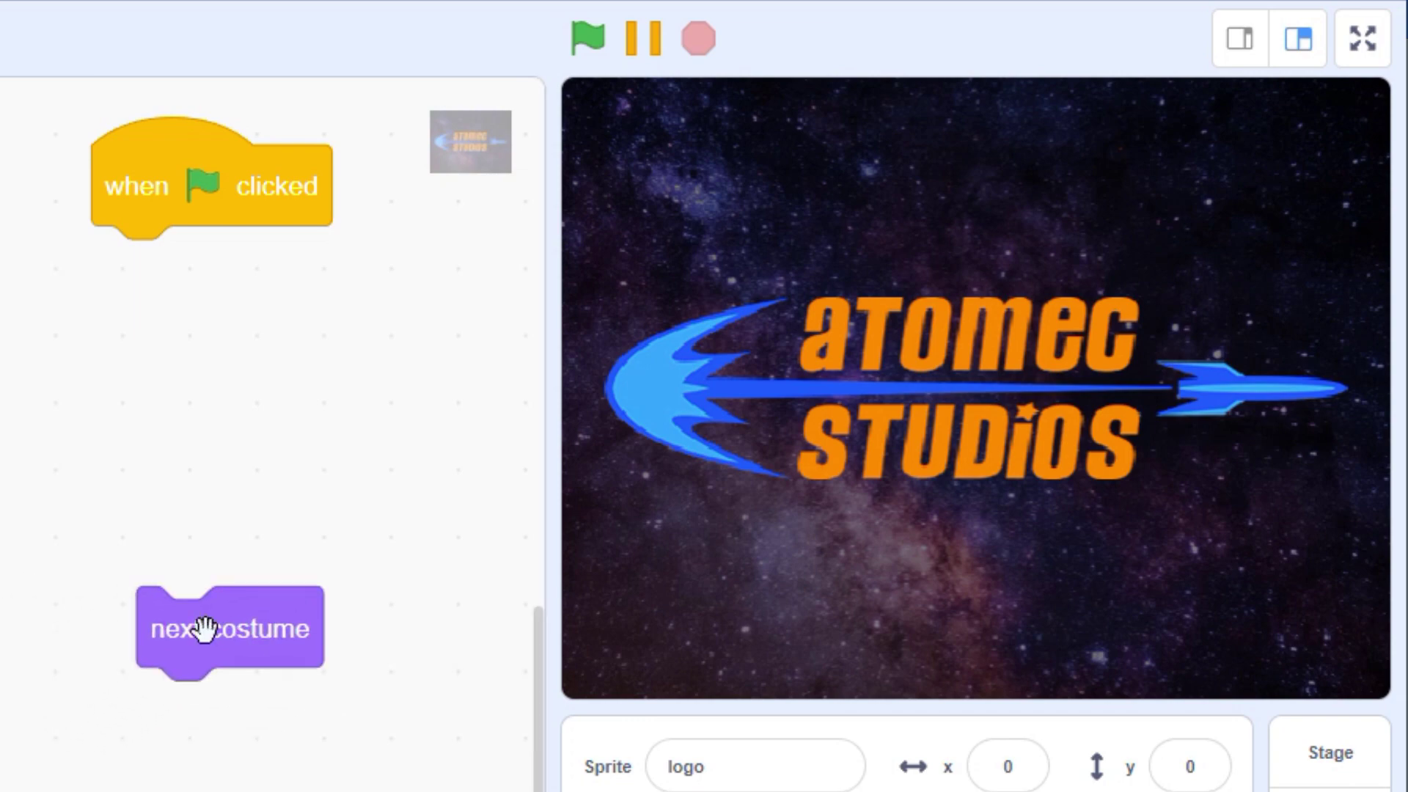
pyautogui.click(204, 628)
pyautogui.click(202, 629)
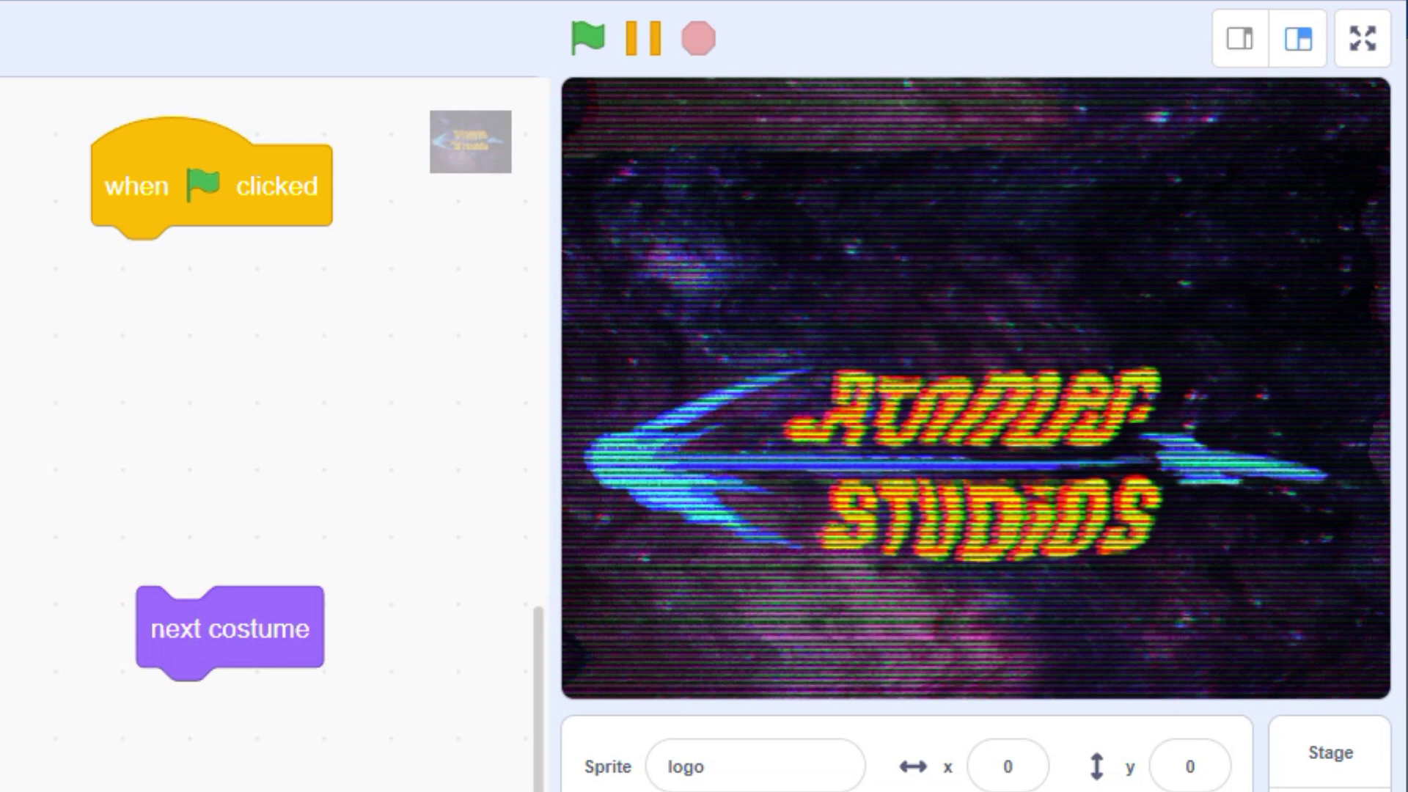
# Step: Build the flag script: default costume, wait 1, repeat 30 next costume, default; test it
pyautogui.moveTo(5, 320); pyautogui.dragTo(130, 257)
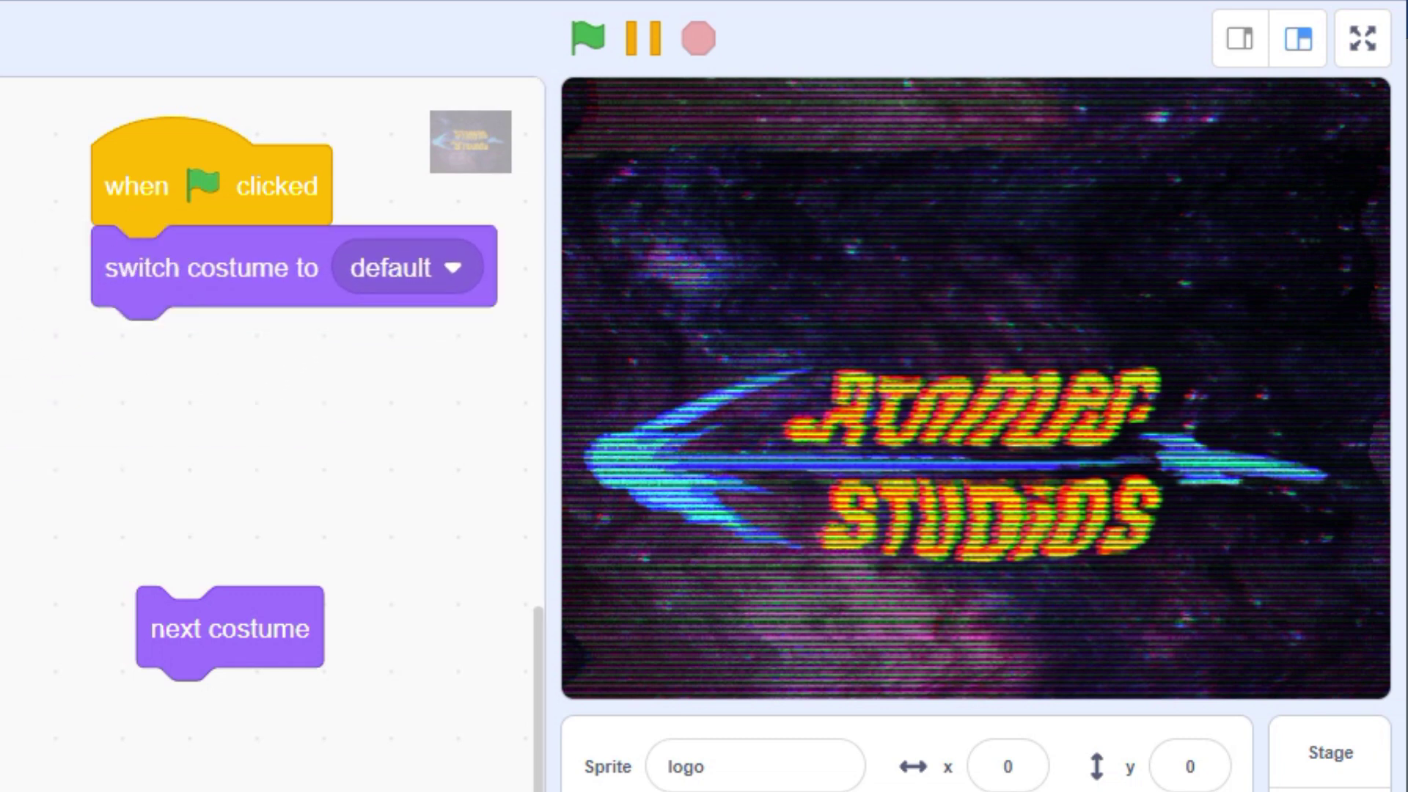
pyautogui.moveTo(6, 330); pyautogui.dragTo(146, 323)
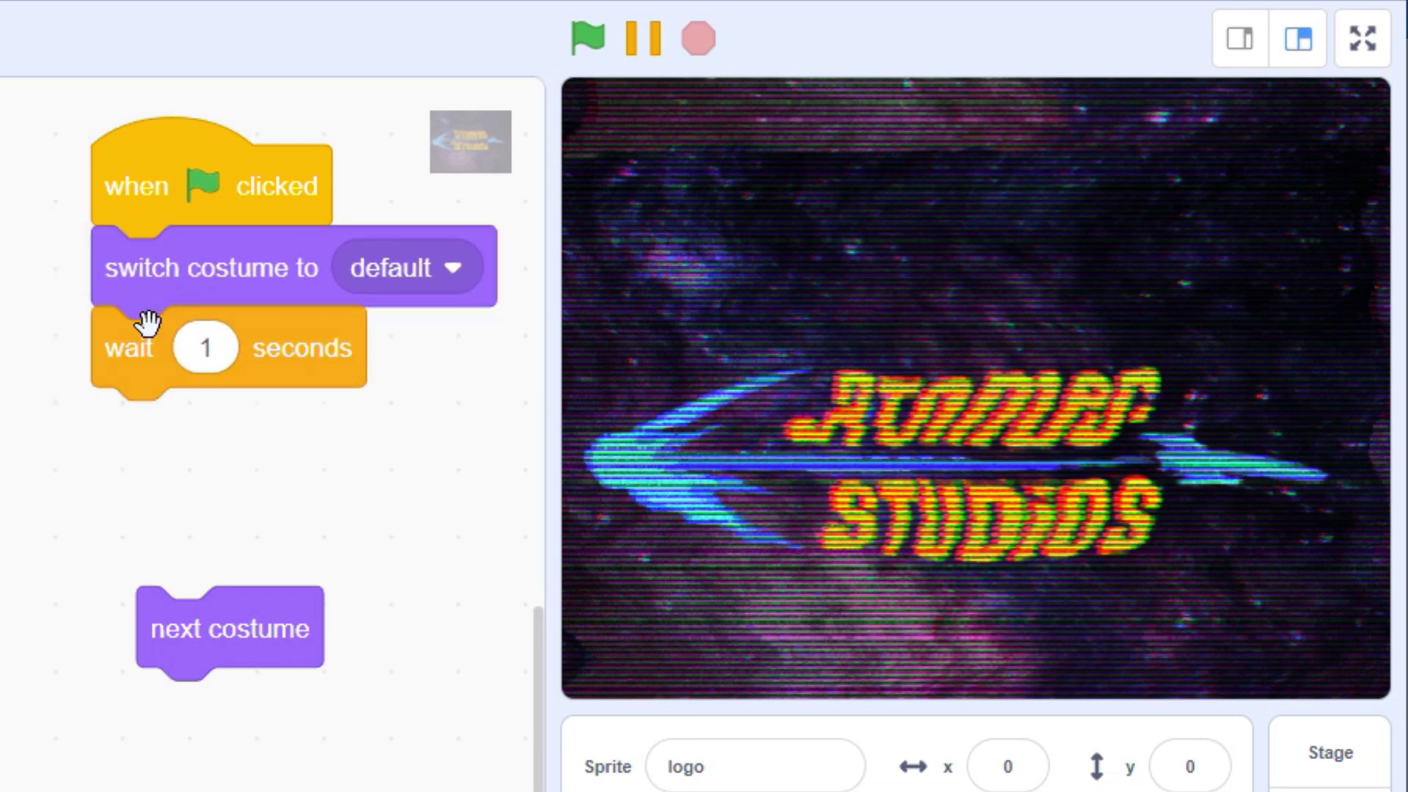
pyautogui.moveTo(6, 375); pyautogui.dragTo(226, 418)
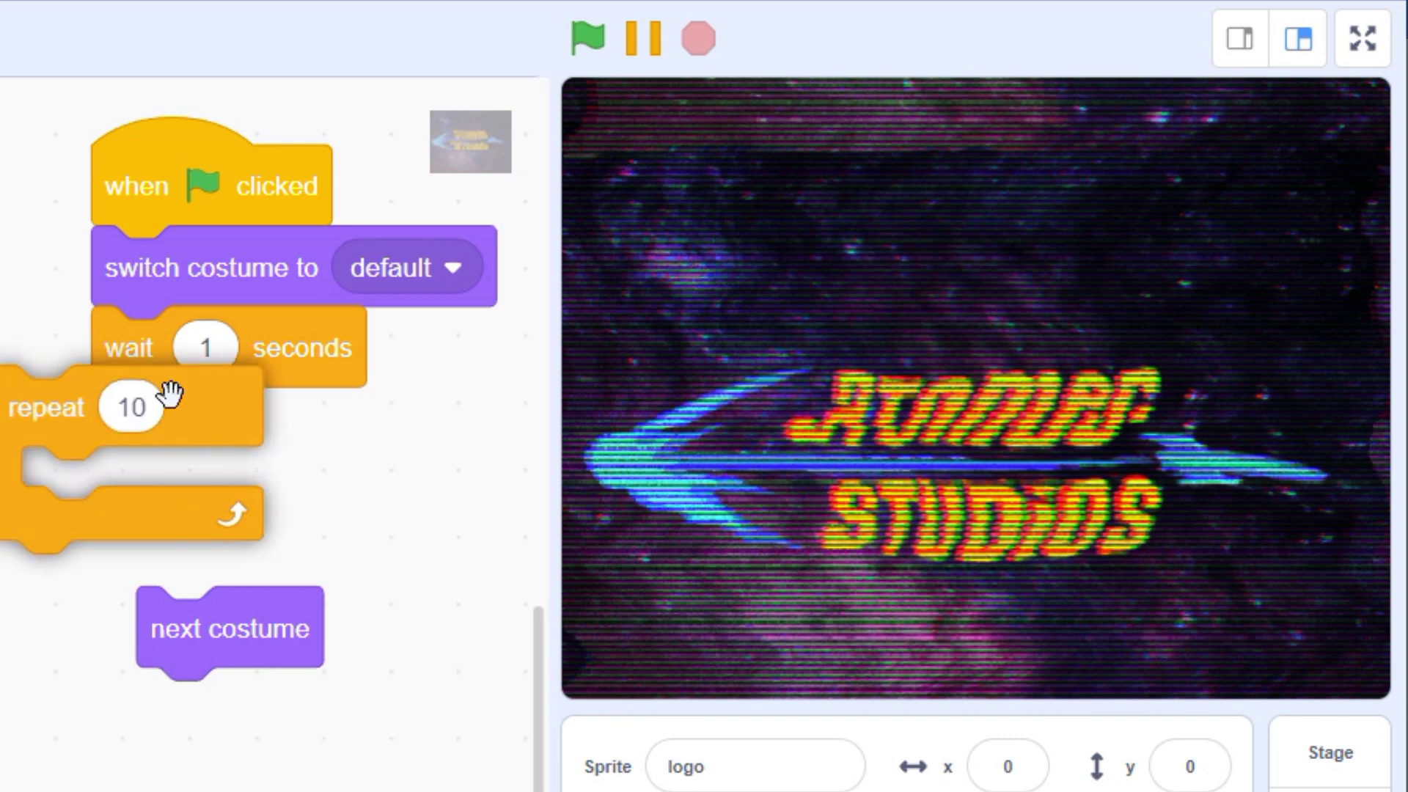
pyautogui.moveTo(250, 665); pyautogui.dragTo(205, 502)
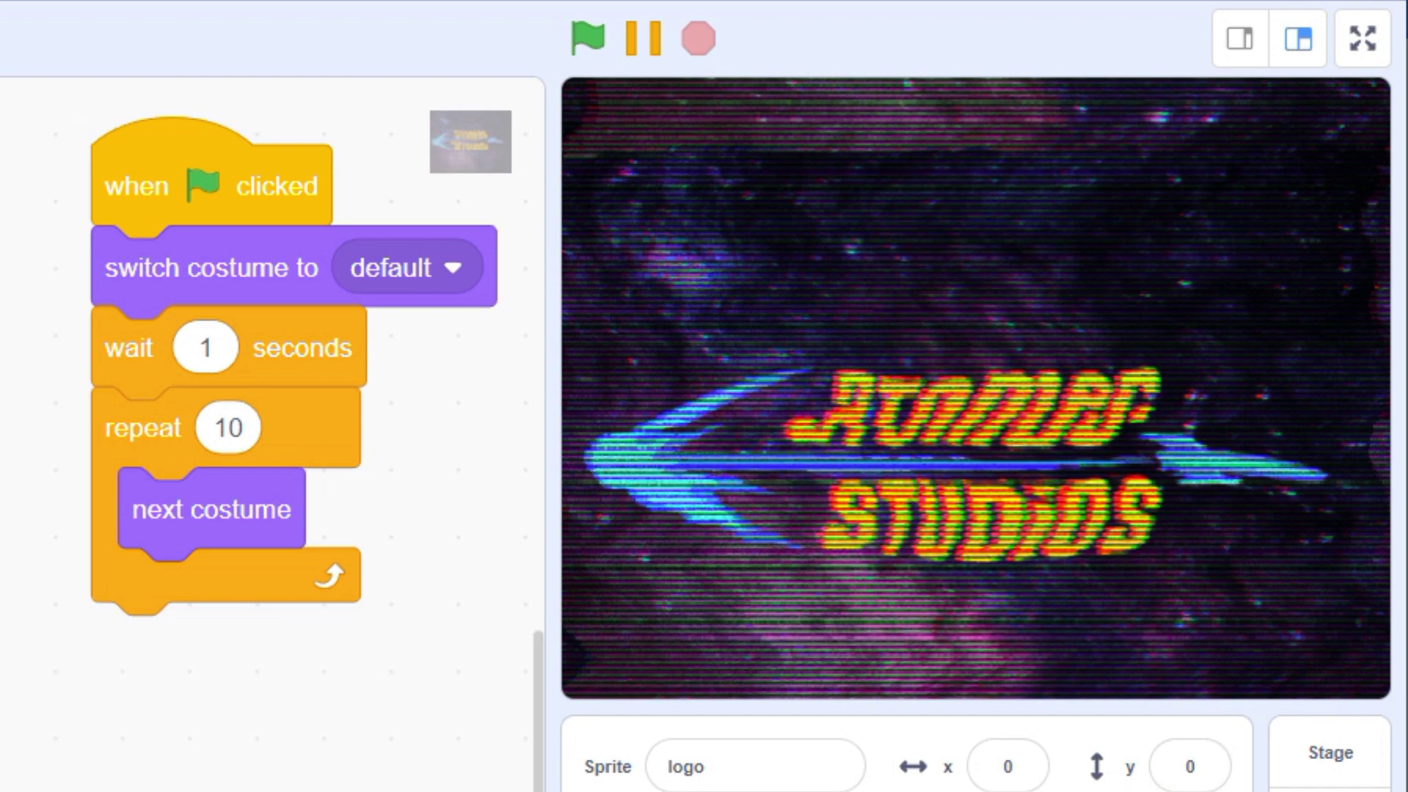
pyautogui.moveTo(6, 748); pyautogui.dragTo(116, 655)
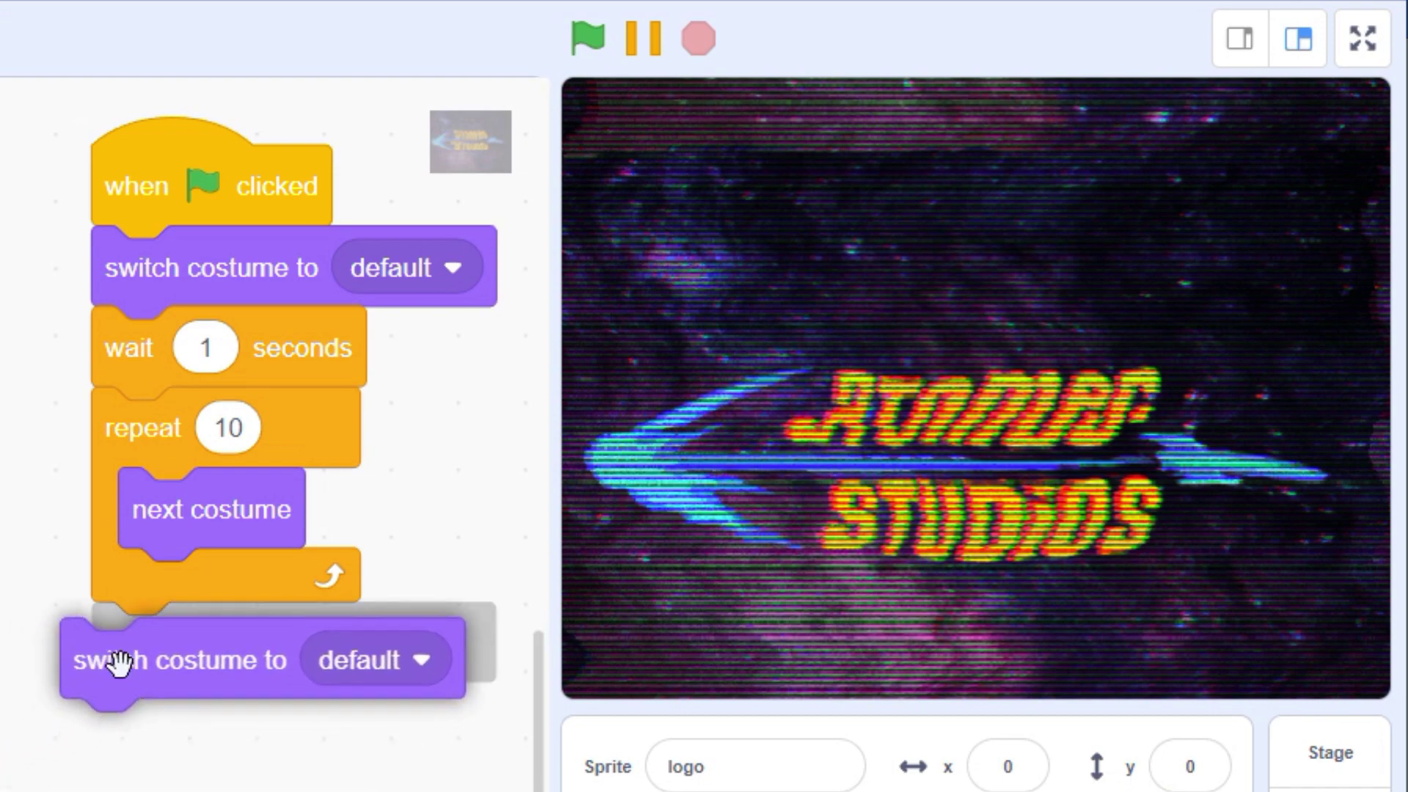
pyautogui.click(591, 40)
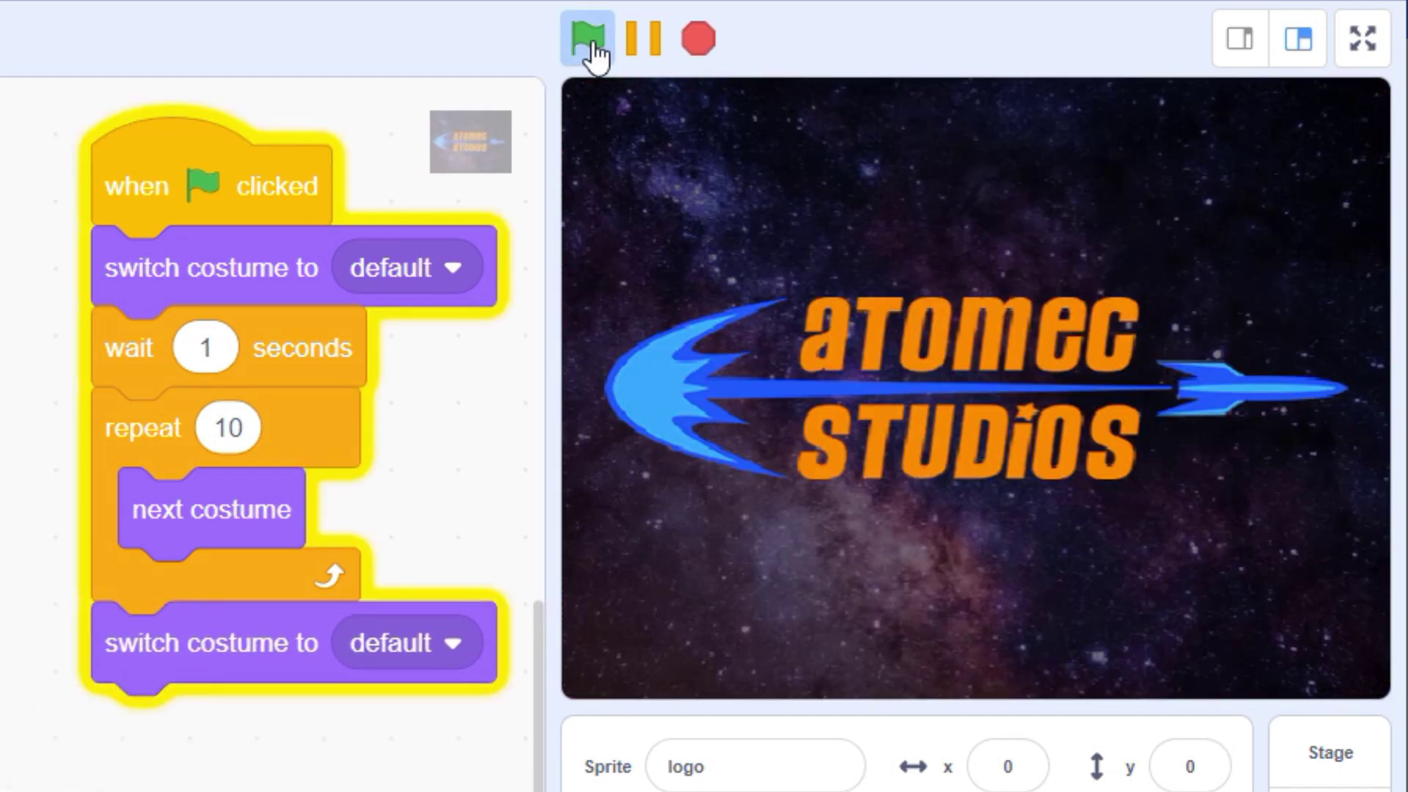
pyautogui.click(591, 40)
pyautogui.write('30')
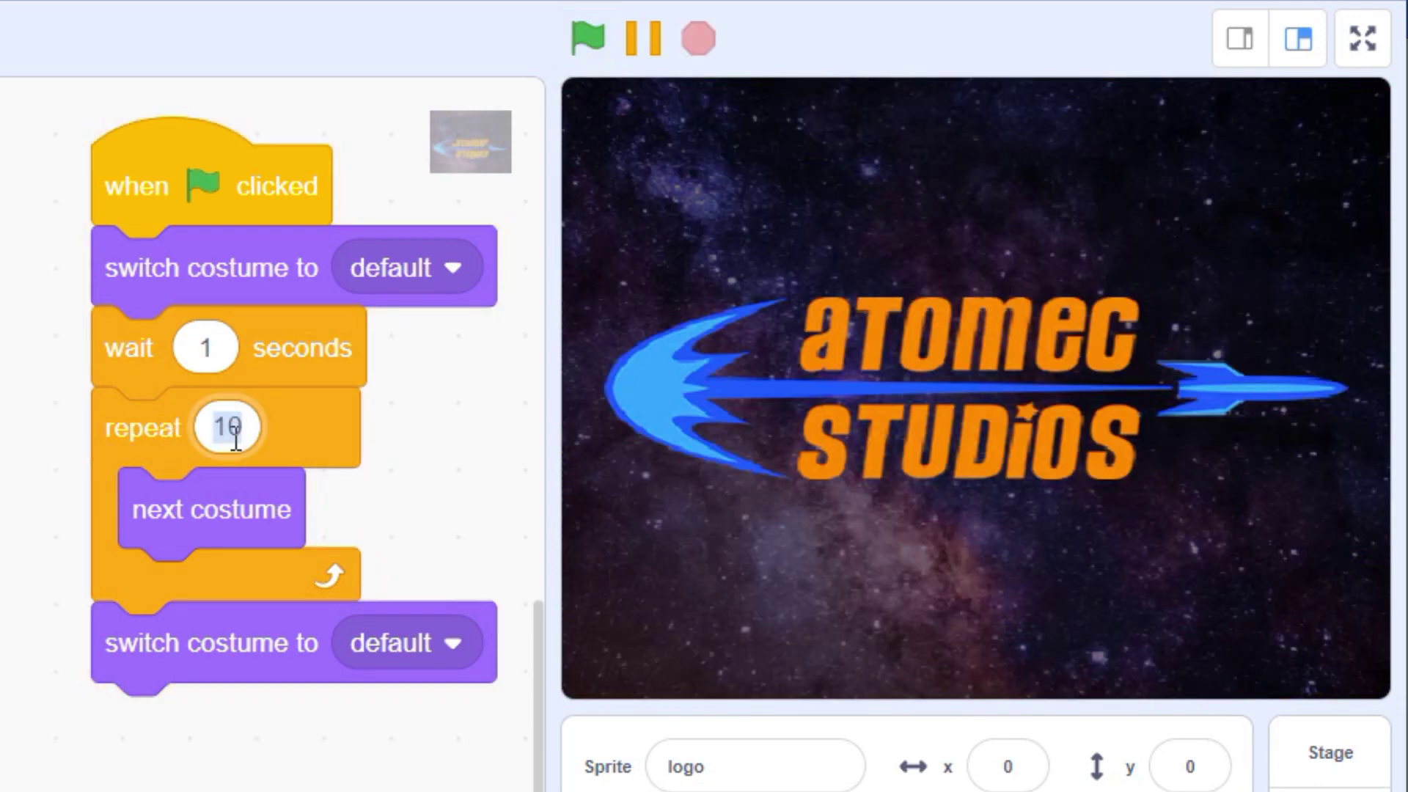
pyautogui.click(588, 40)
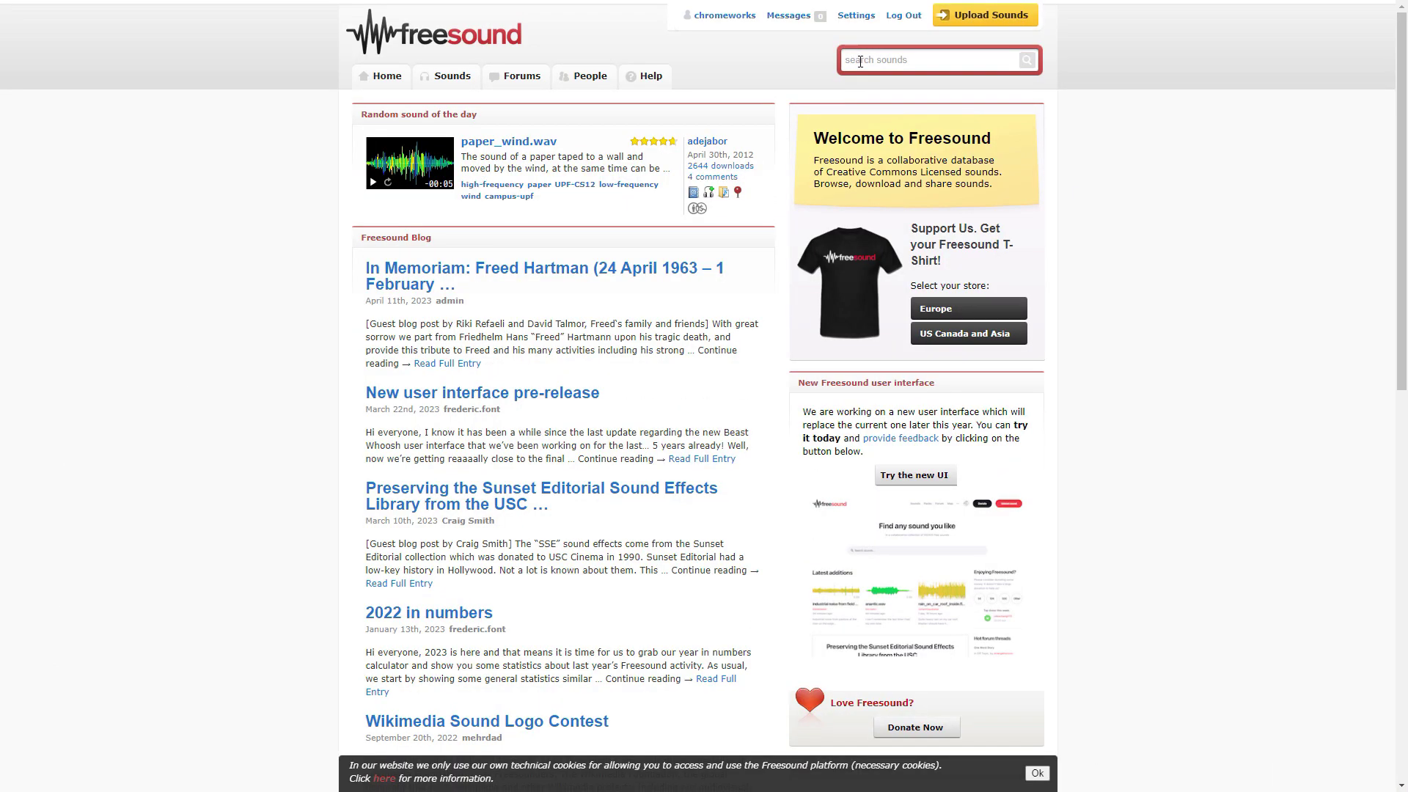
# Step: Search Freesound for 'glitch', preview Glitch004.wav and open its sound page
pyautogui.click(862, 60)
pyautogui.write('glitch')
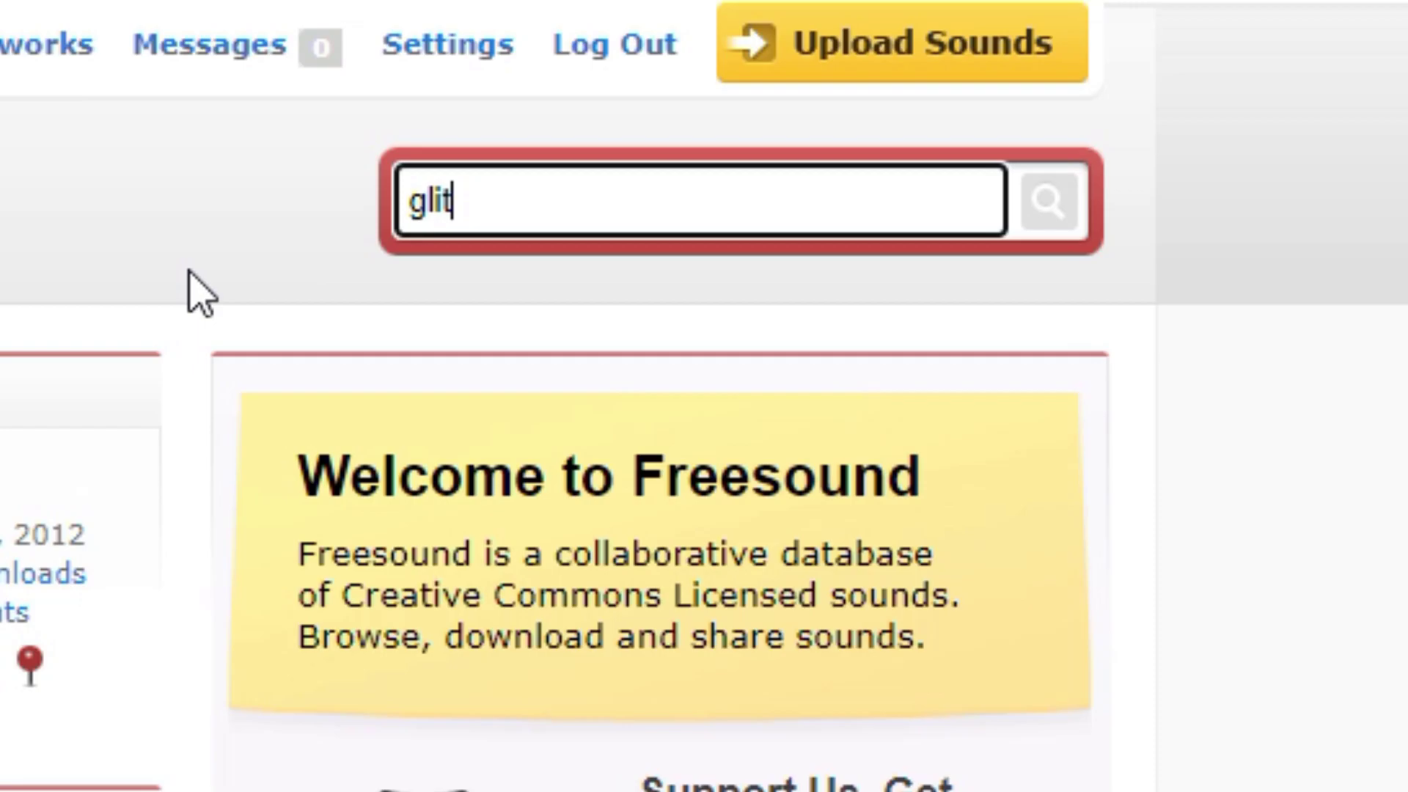
pyautogui.press('Return')
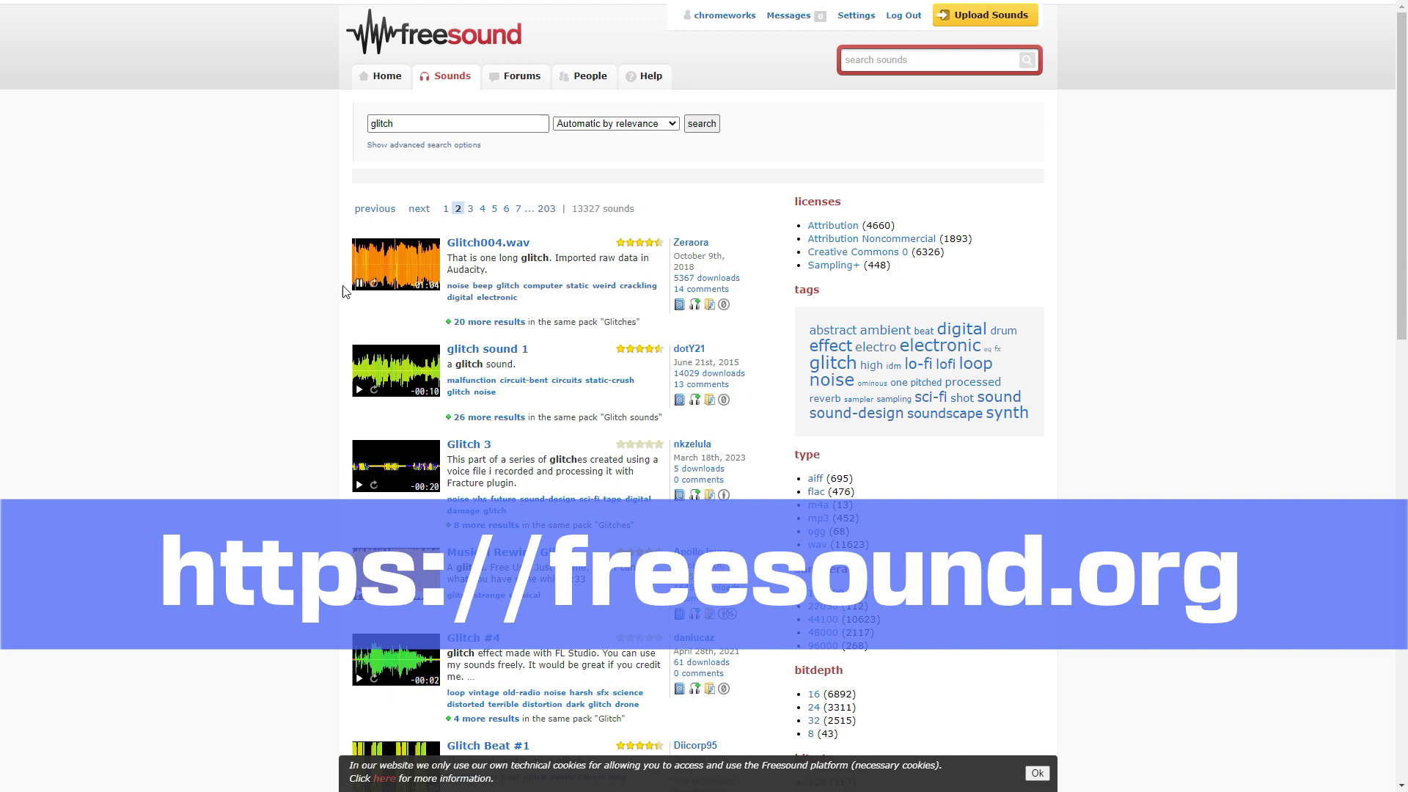
pyautogui.click(360, 284)
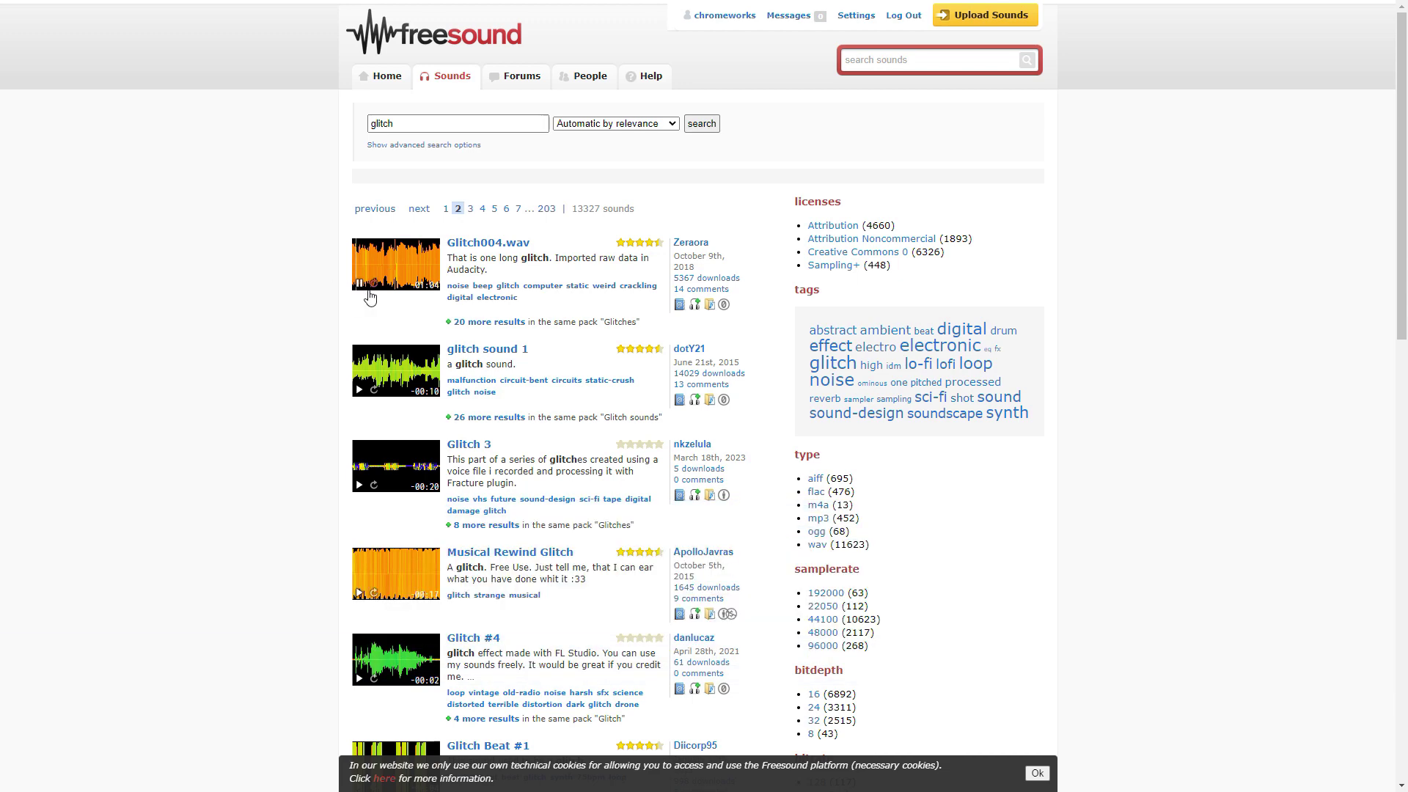
pyautogui.click(499, 244)
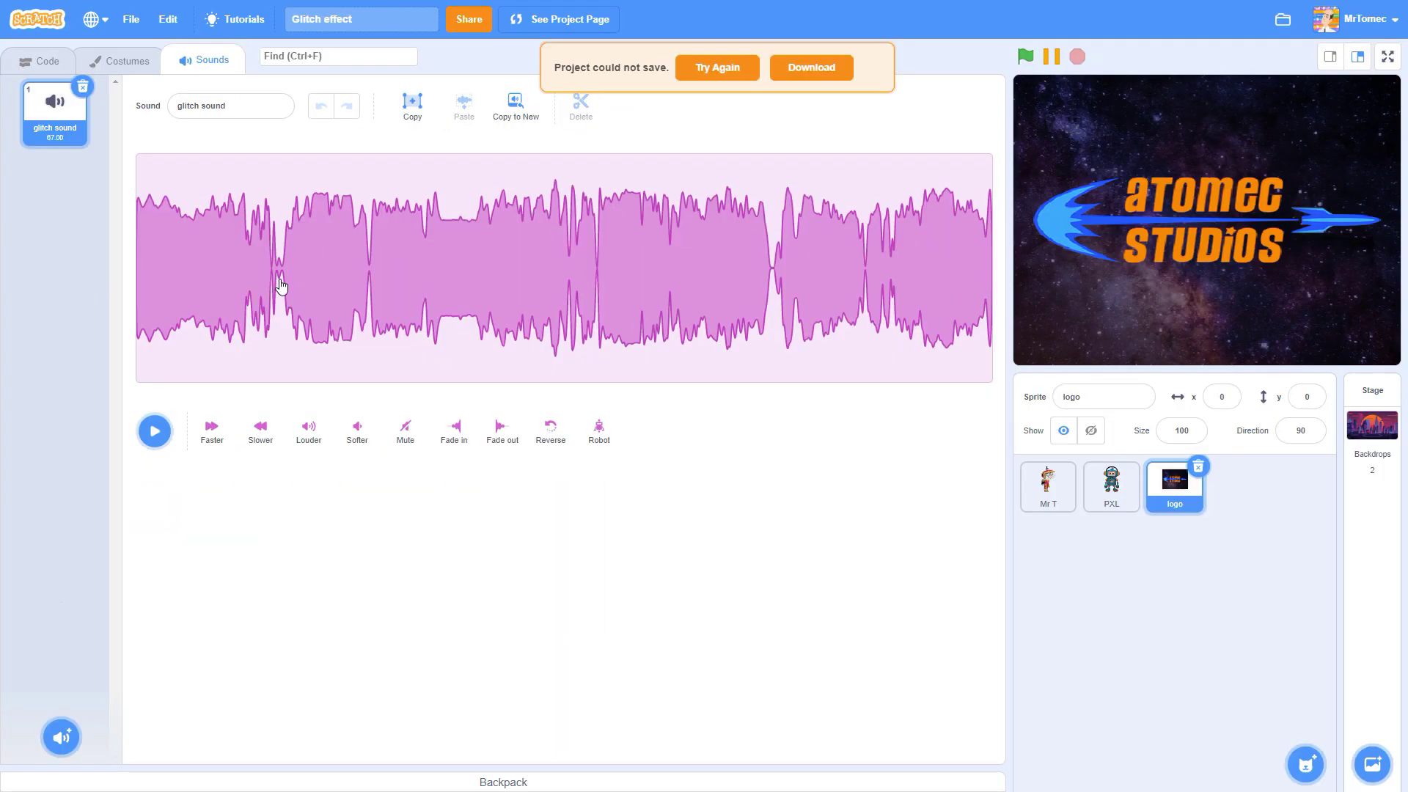
# Step: Copy selected waveform sections into new sounds and delete the original glitch sound
pyautogui.moveTo(278, 287)
pyautogui.mouseDown()
pyautogui.moveTo(355, 286)
pyautogui.moveTo(432, 320)
pyautogui.mouseUp()
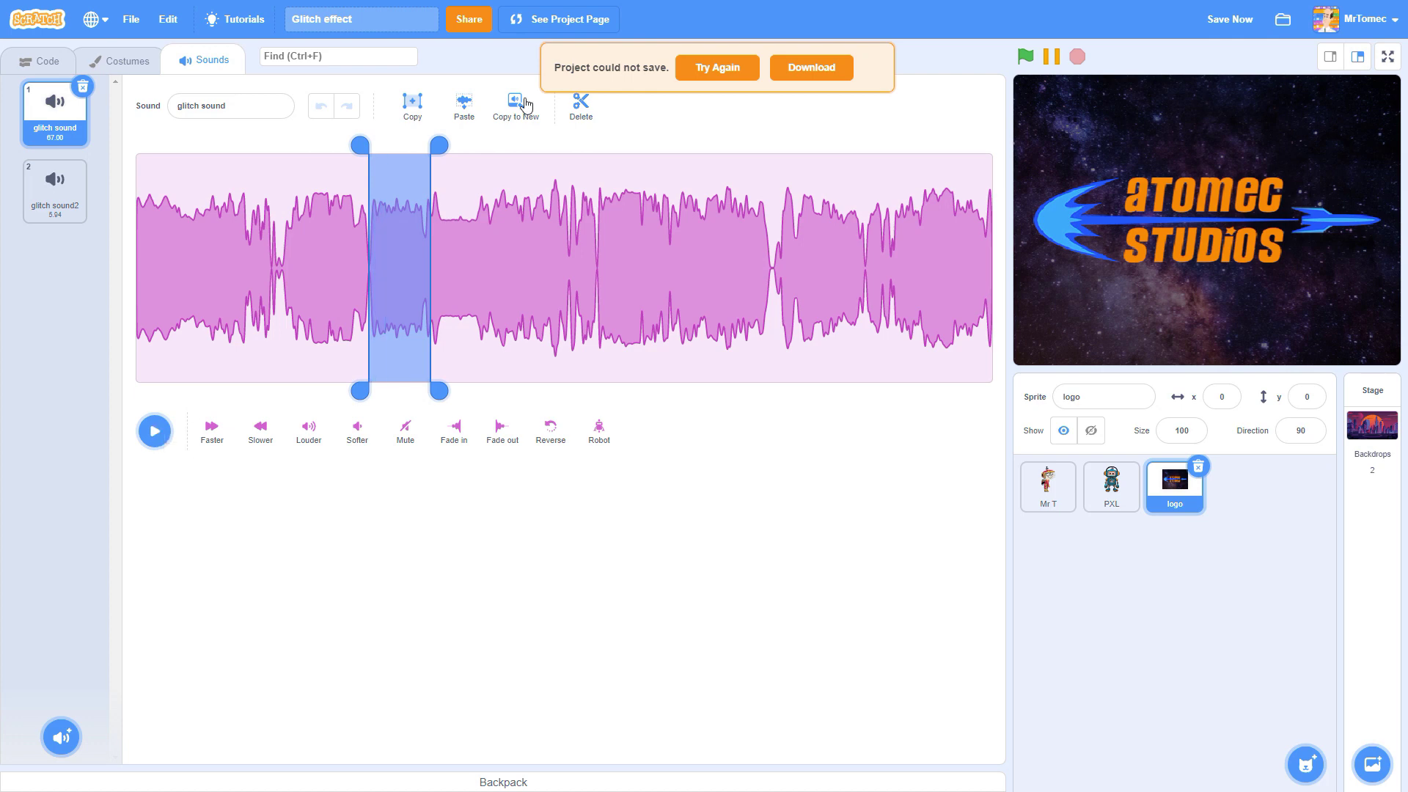
pyautogui.moveTo(439, 391); pyautogui.dragTo(604, 391)
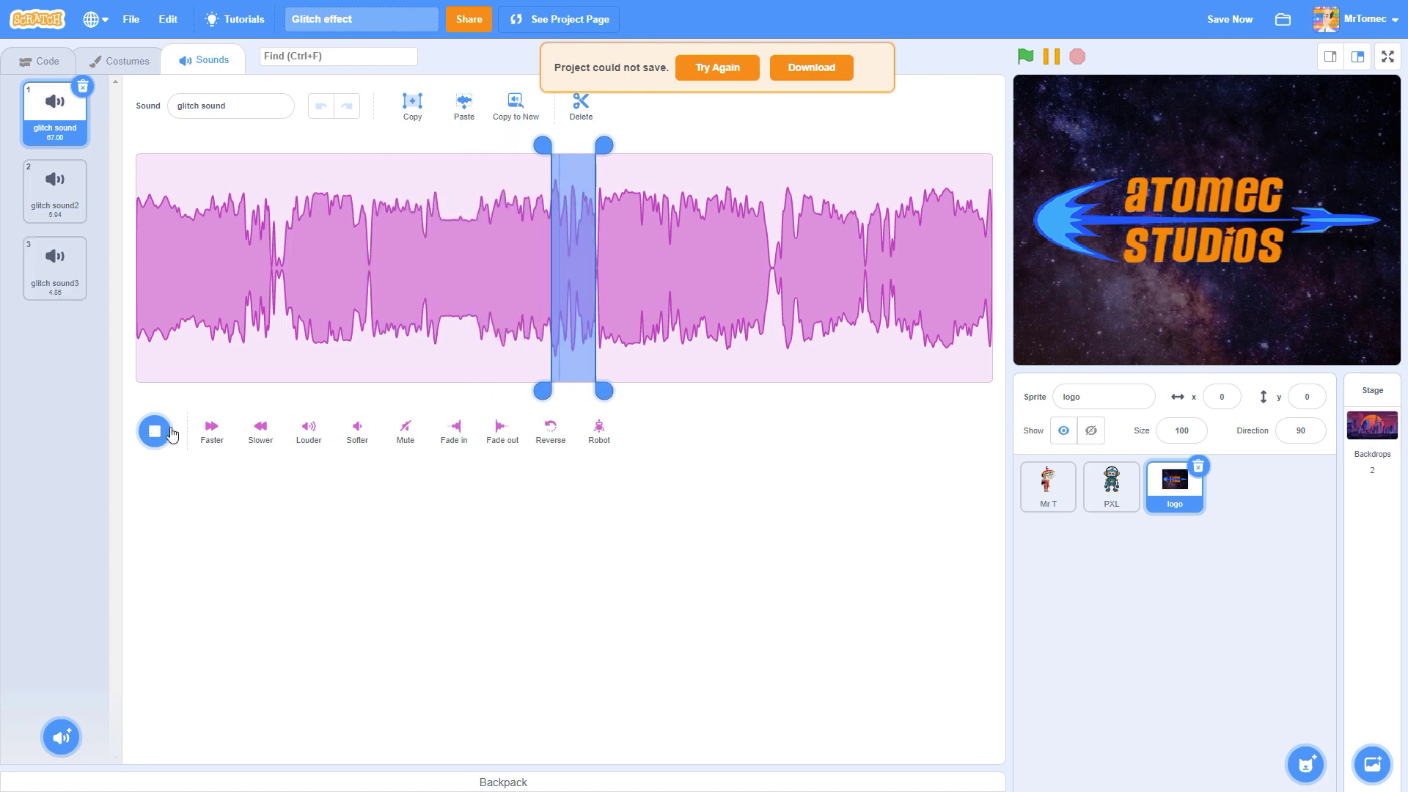
pyautogui.moveTo(603, 147); pyautogui.dragTo(839, 391)
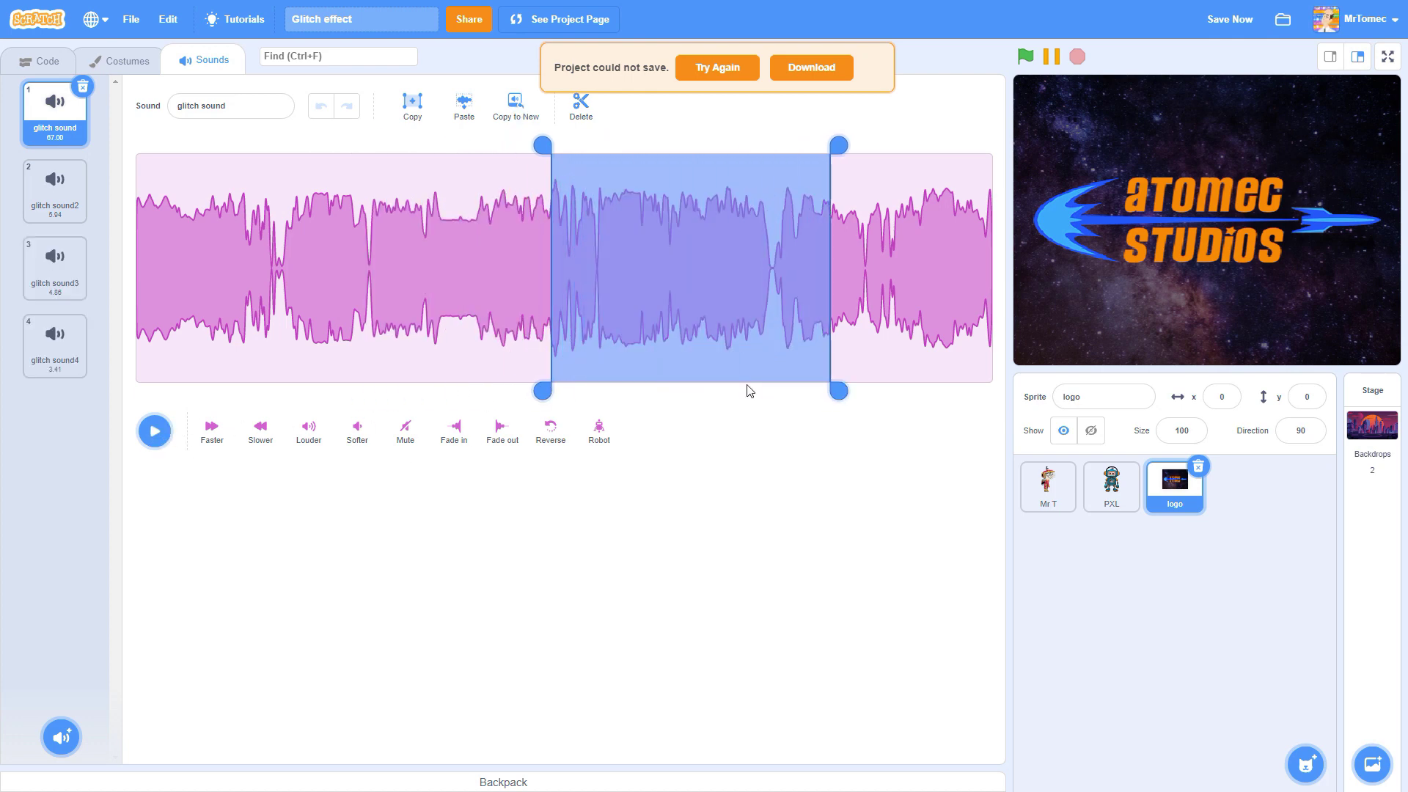
pyautogui.moveTo(542, 390); pyautogui.dragTo(761, 390)
pyautogui.click(154, 431)
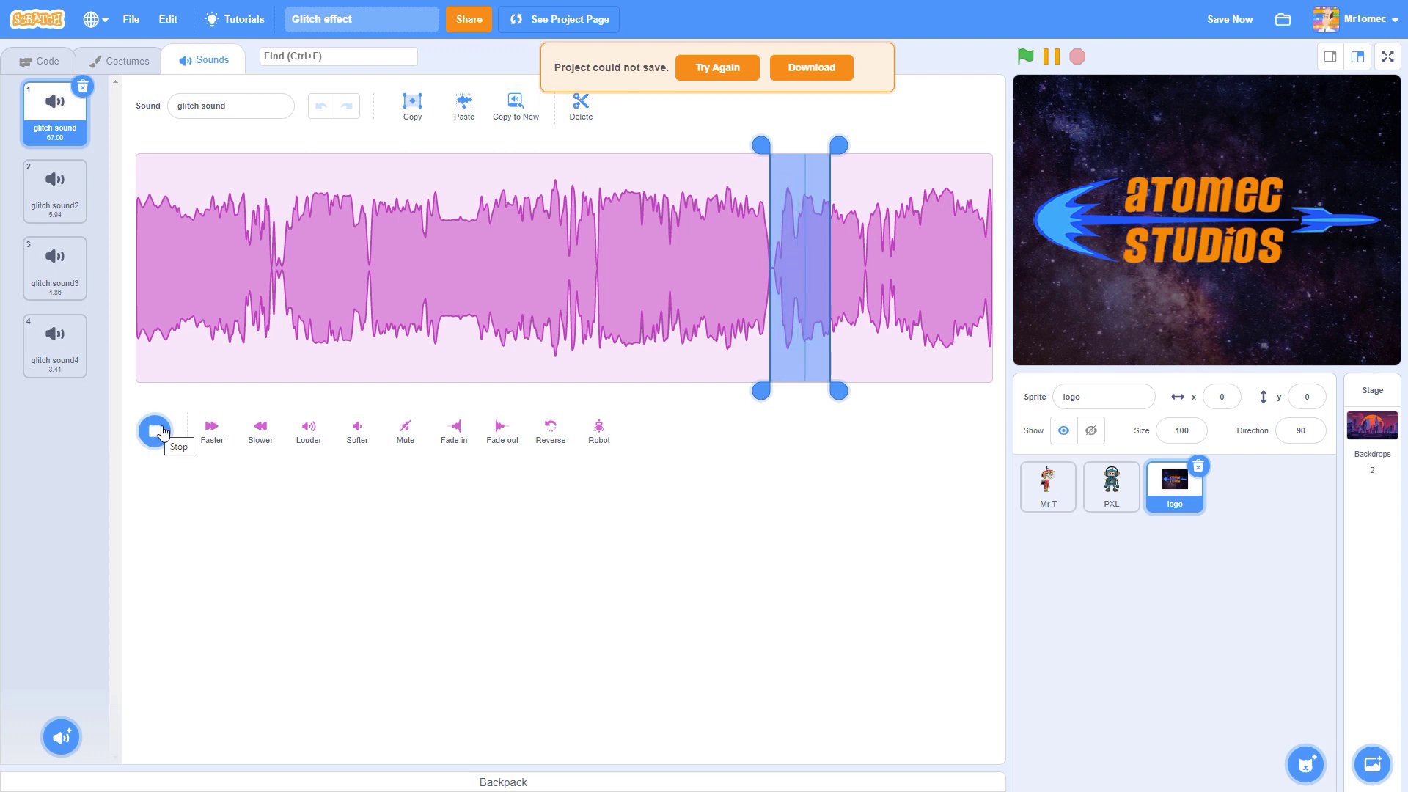
pyautogui.click(504, 115)
pyautogui.click(83, 86)
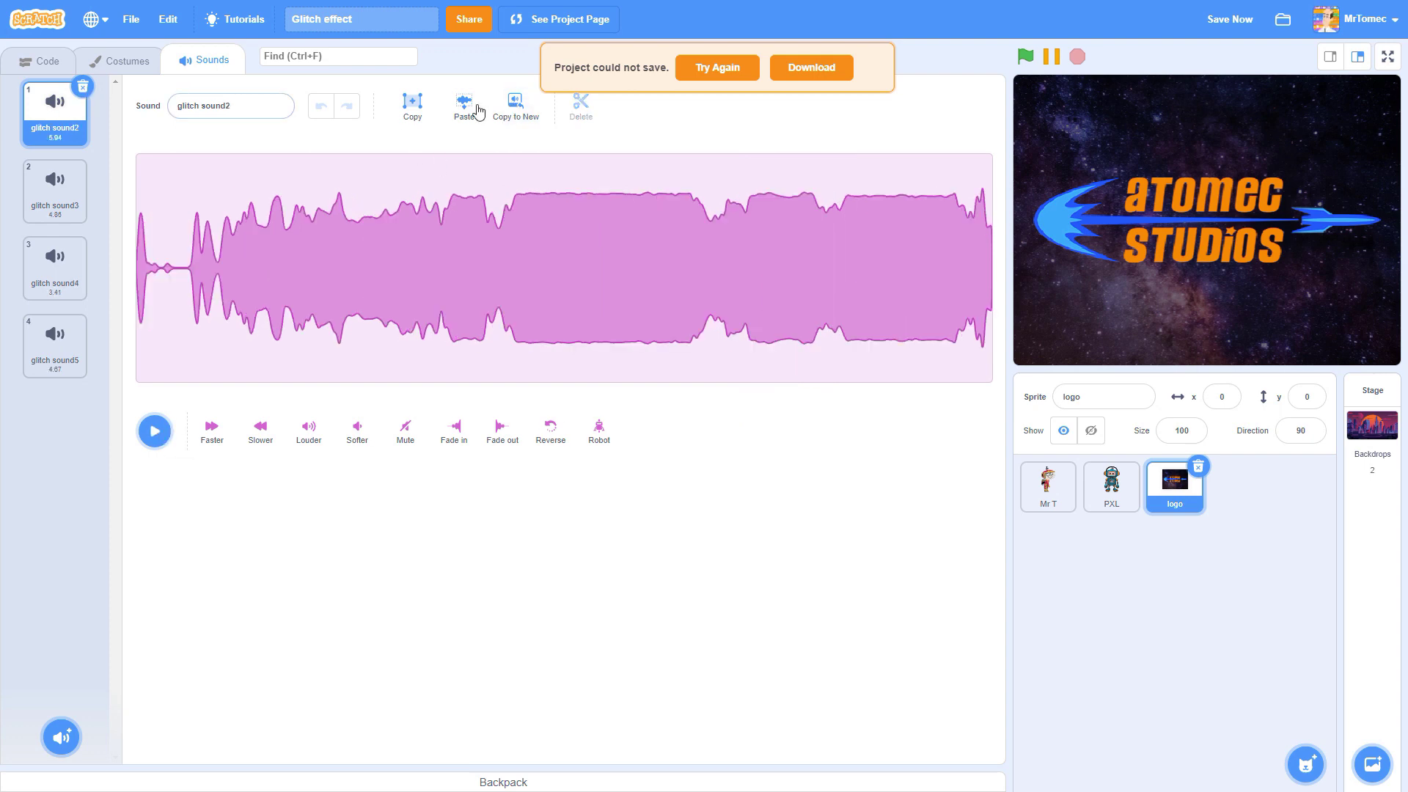
pyautogui.click(702, 74)
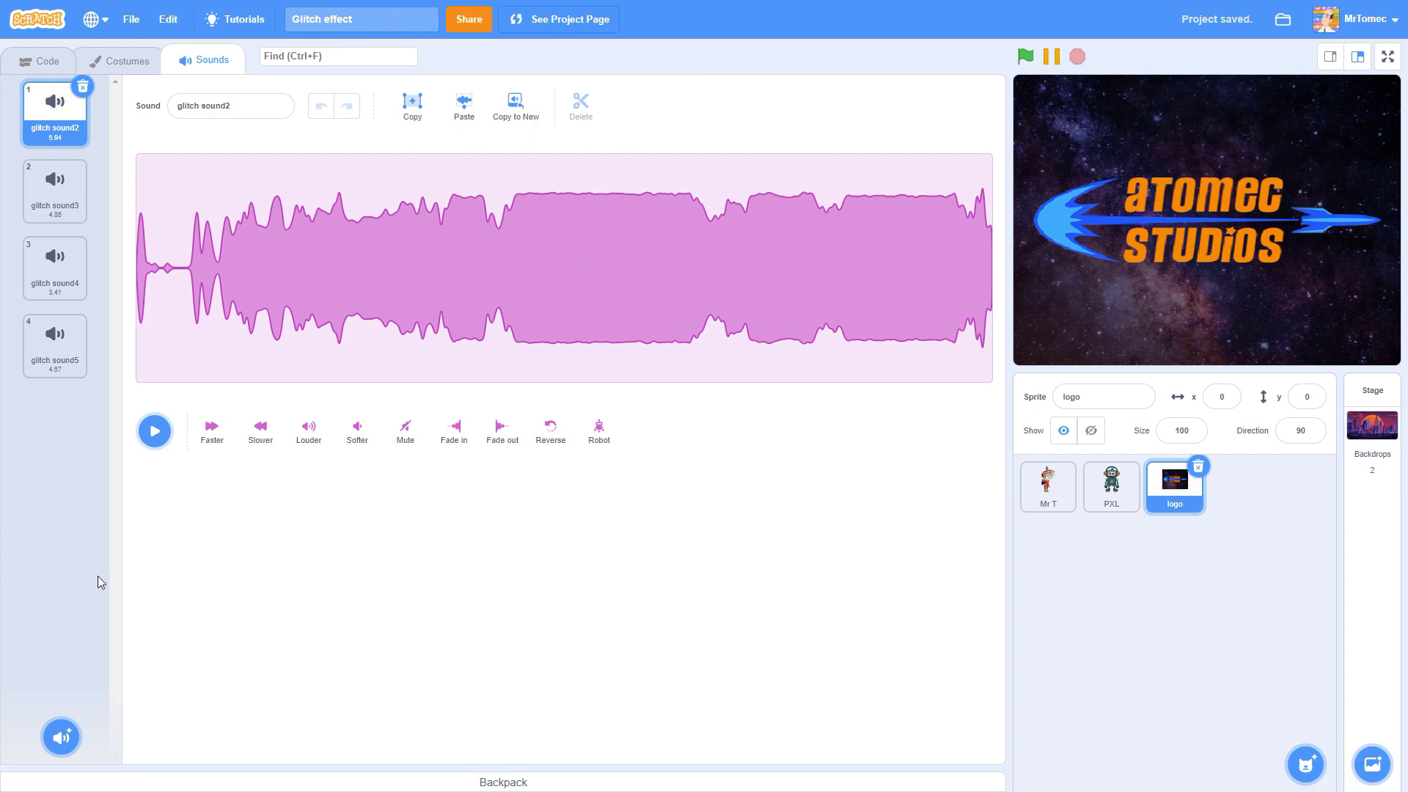
# Step: Add a start sound block to the logo sprite's code
pyautogui.click(43, 66)
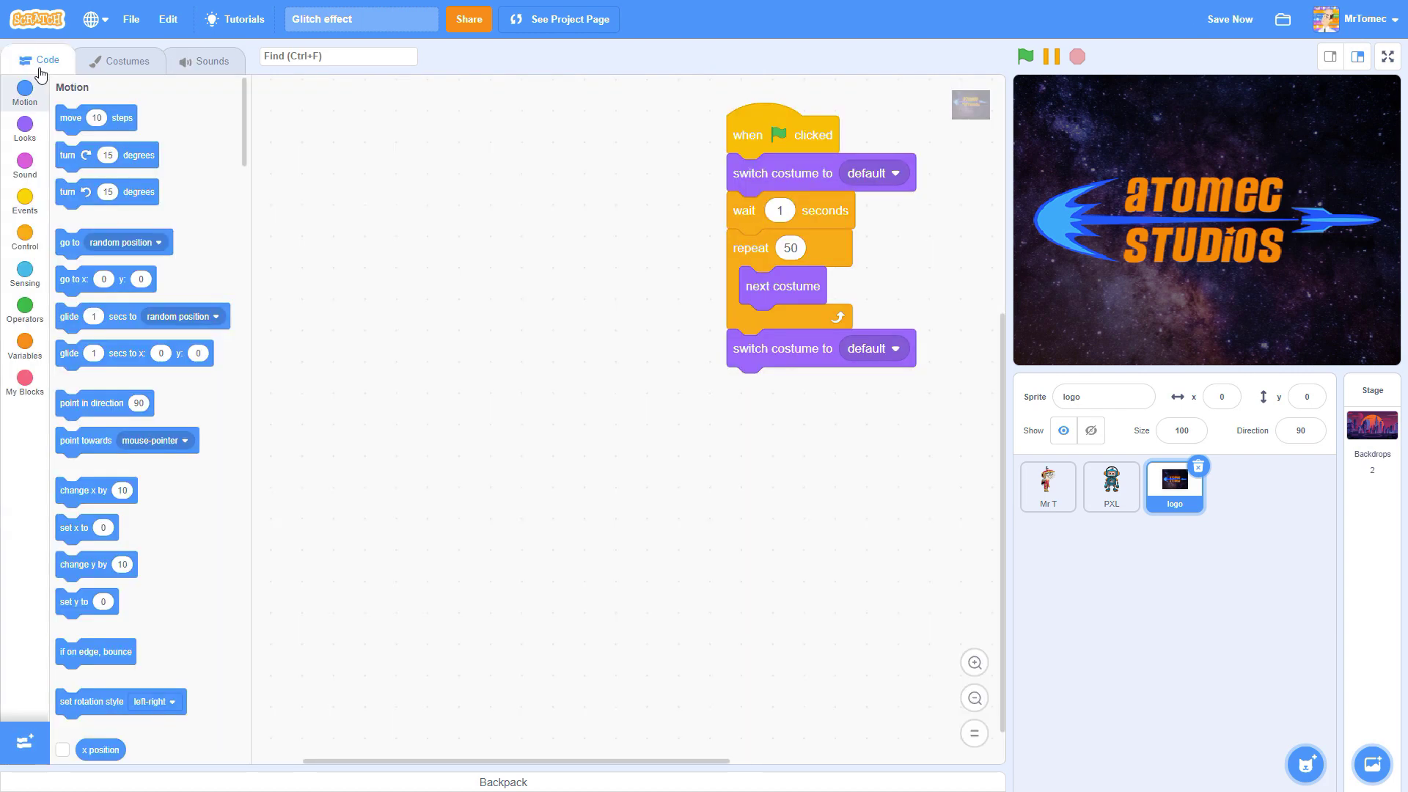
pyautogui.click(26, 161)
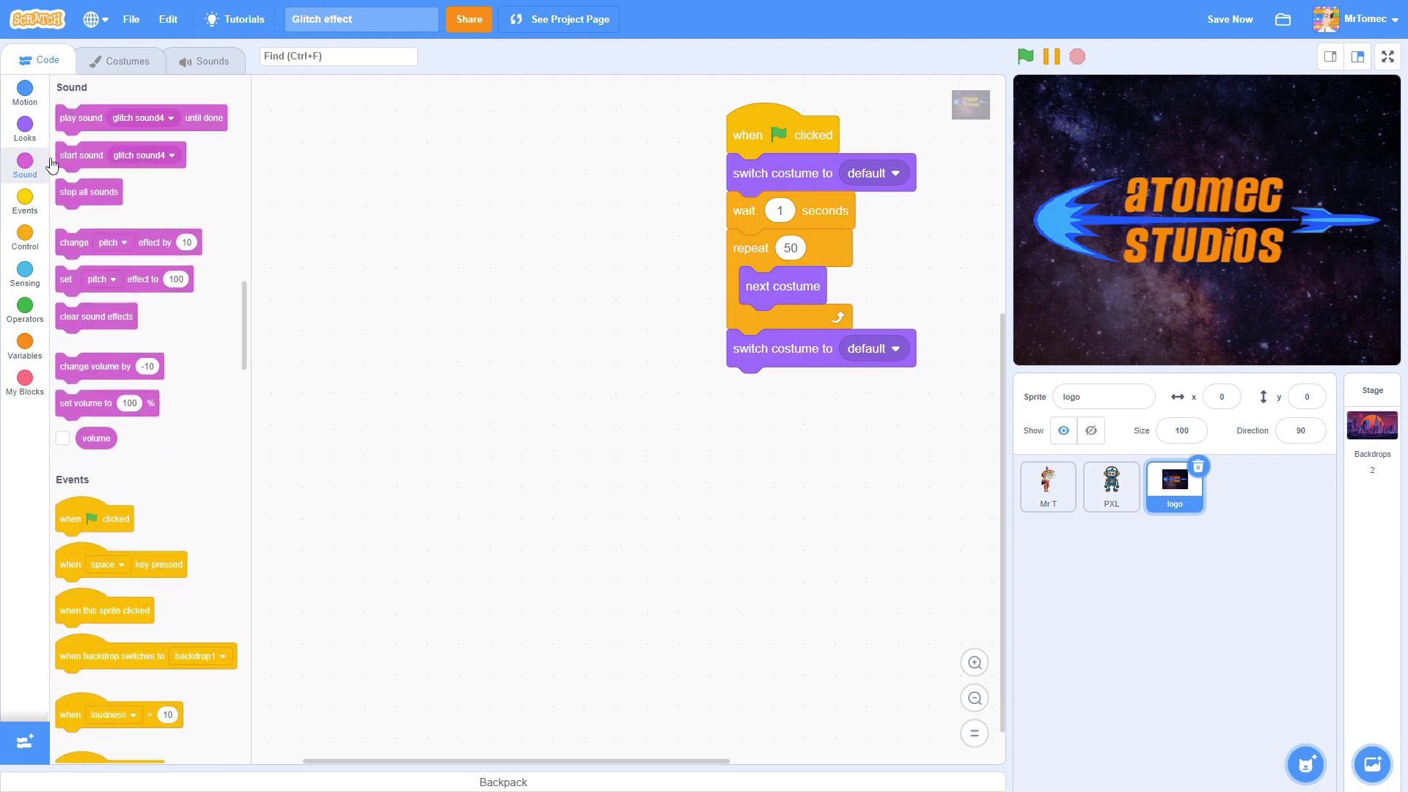
pyautogui.moveTo(64, 154)
pyautogui.mouseDown()
pyautogui.moveTo(585, 387)
pyautogui.moveTo(739, 440)
pyautogui.mouseUp()
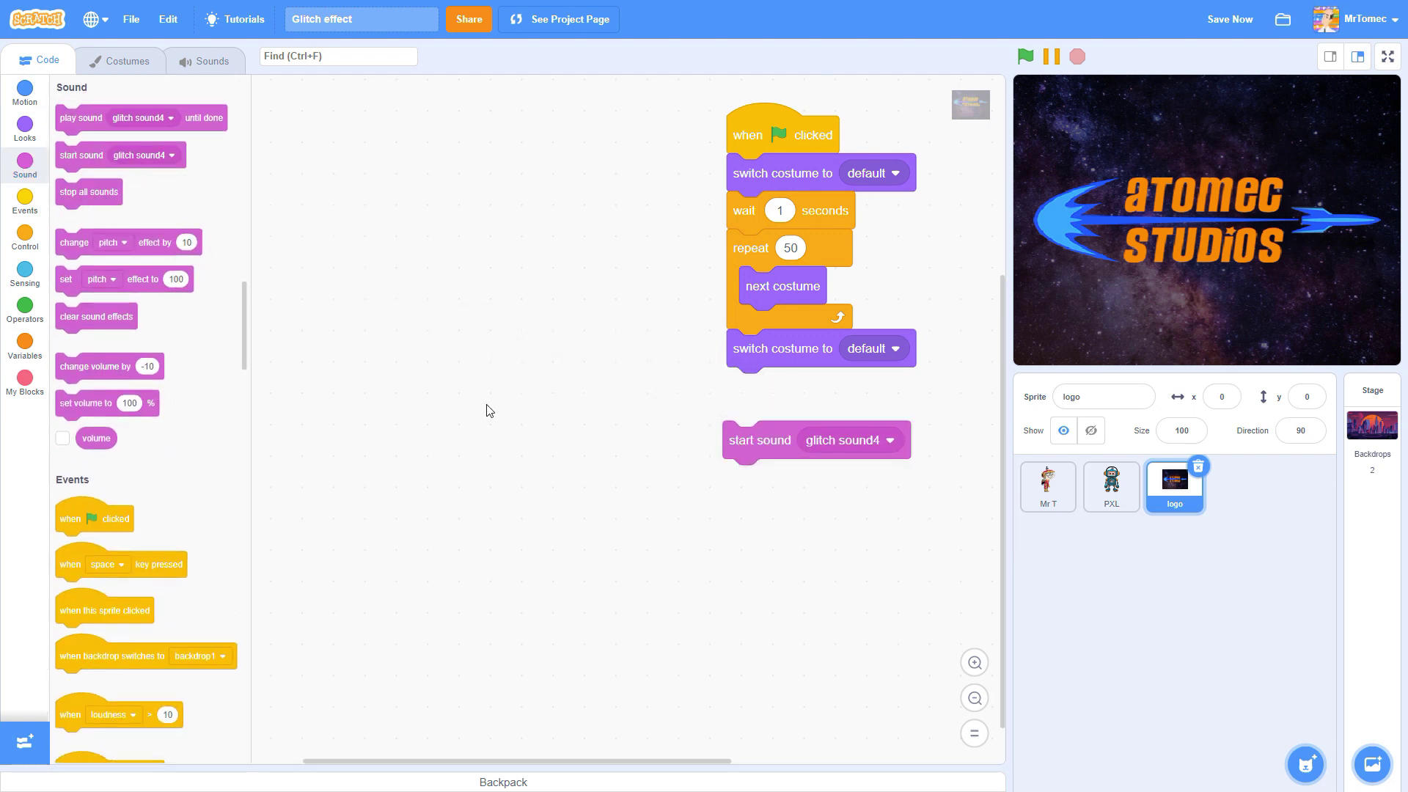
# Step: Give it a pick random 1 to 4 sound, place it after wait 1, and test
pyautogui.click(24, 313)
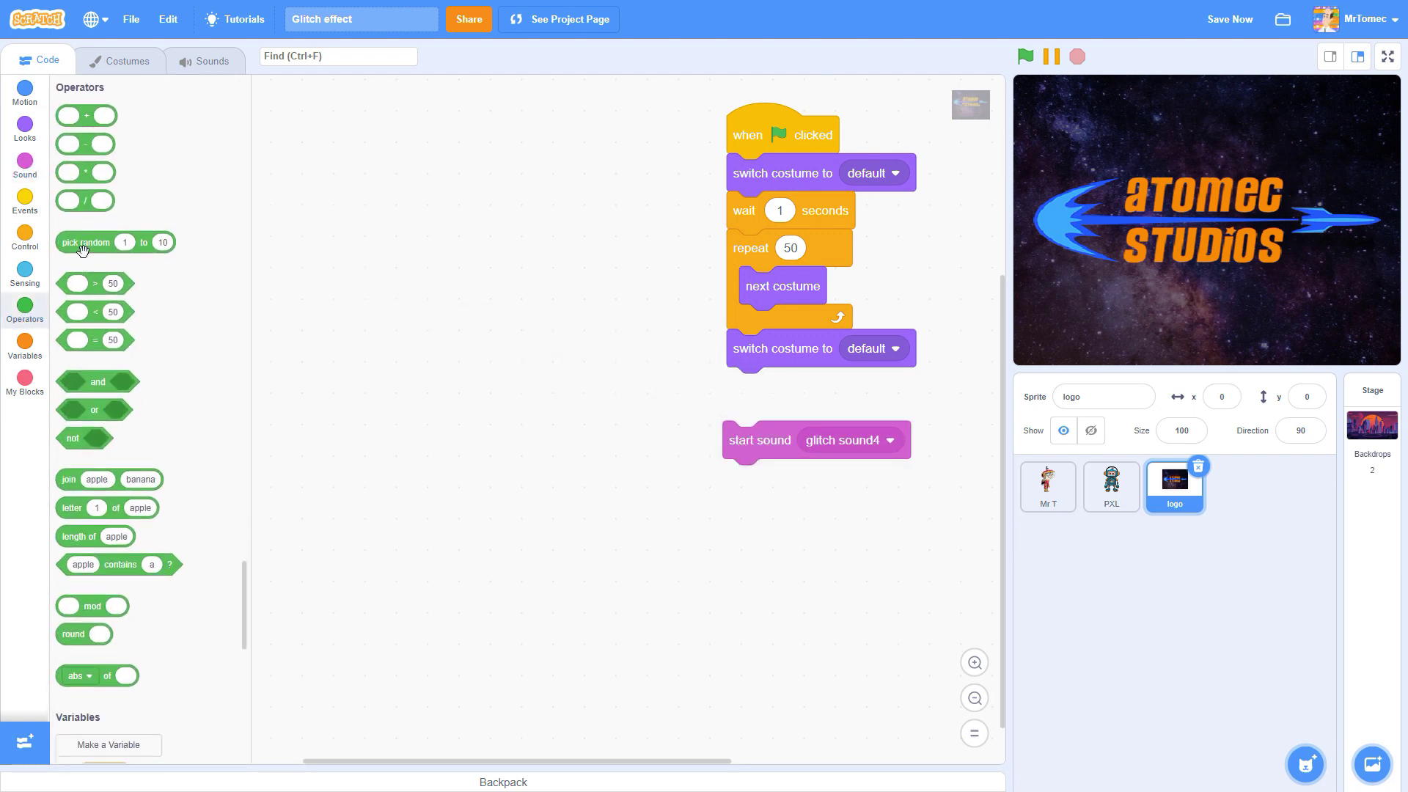
pyautogui.moveTo(83, 249); pyautogui.dragTo(835, 468)
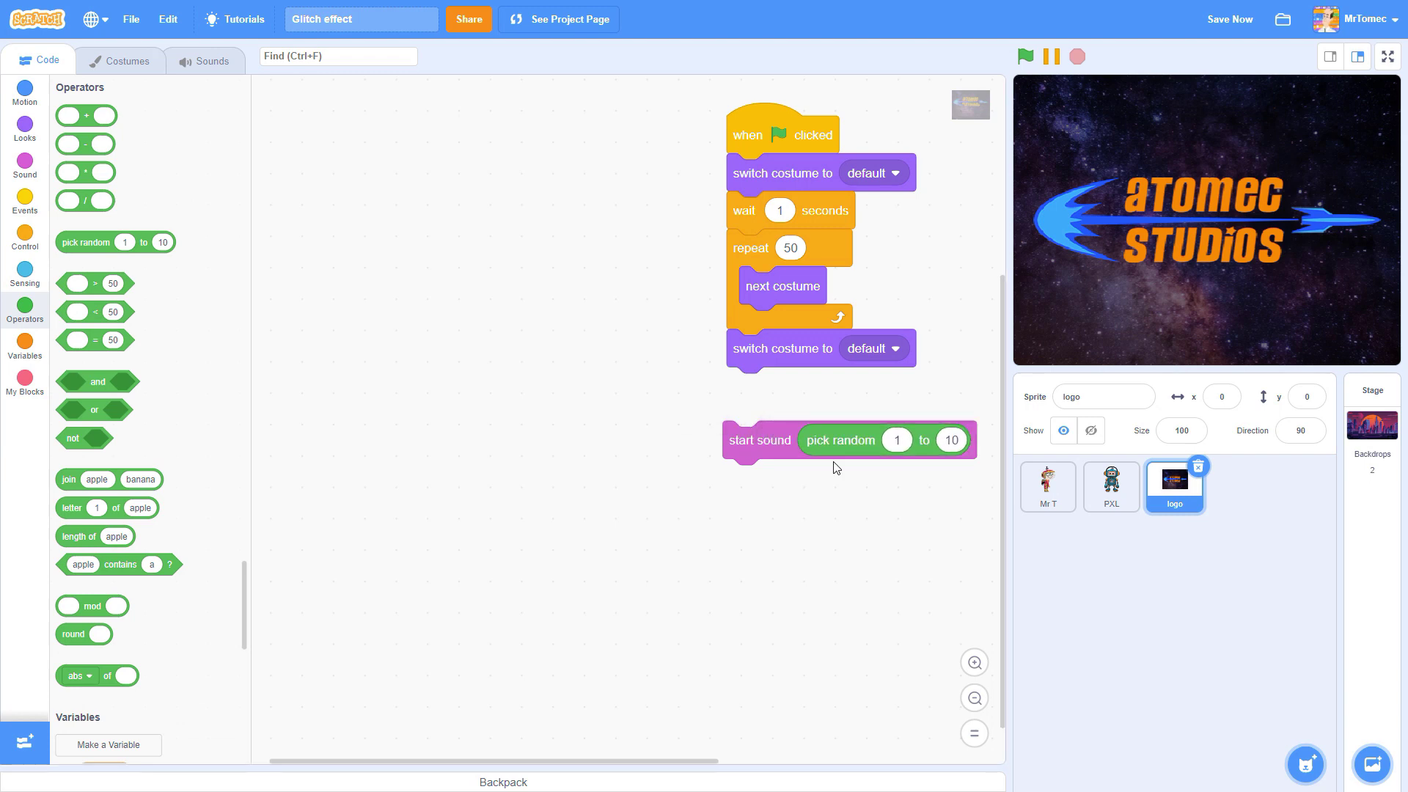
pyautogui.click(953, 441)
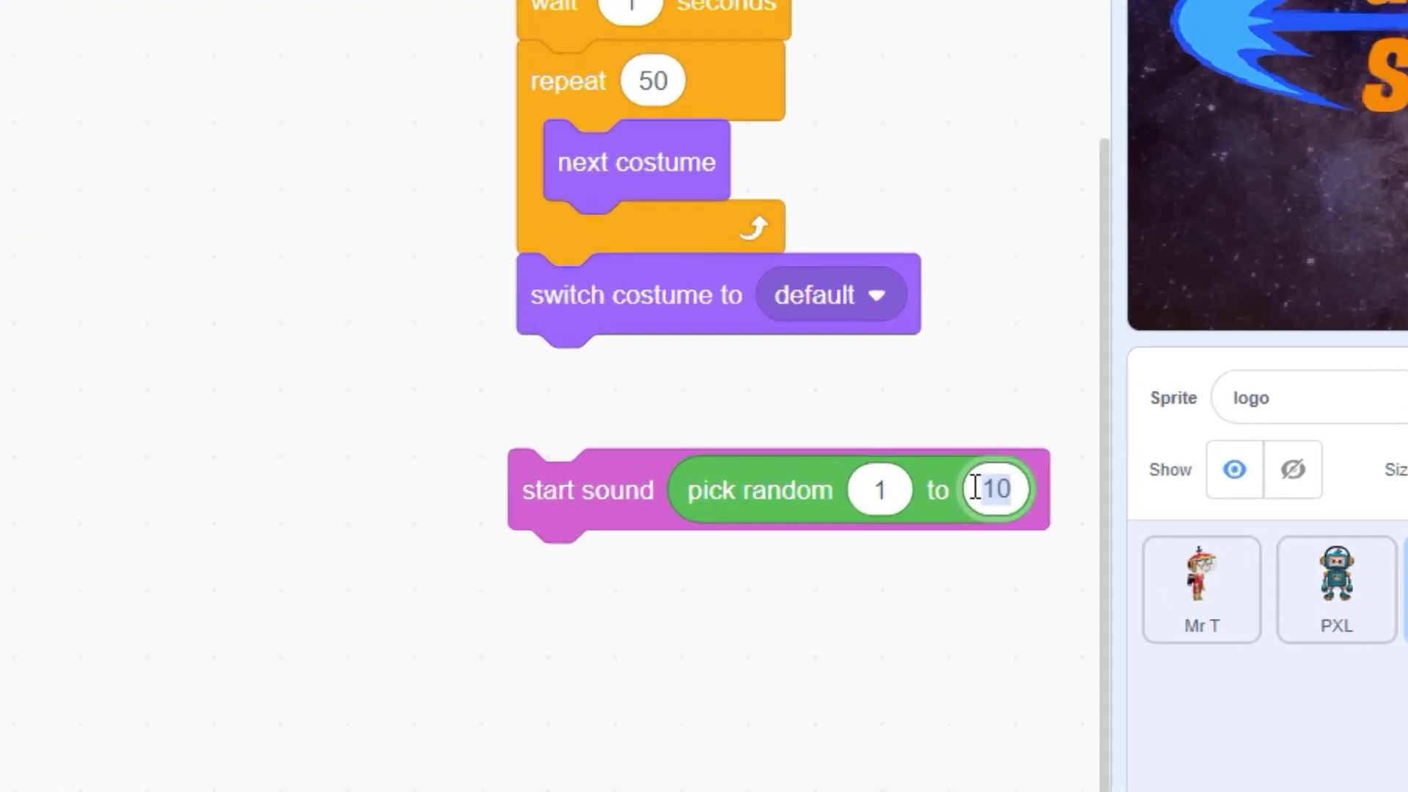
pyautogui.write('4')
pyautogui.click(767, 697)
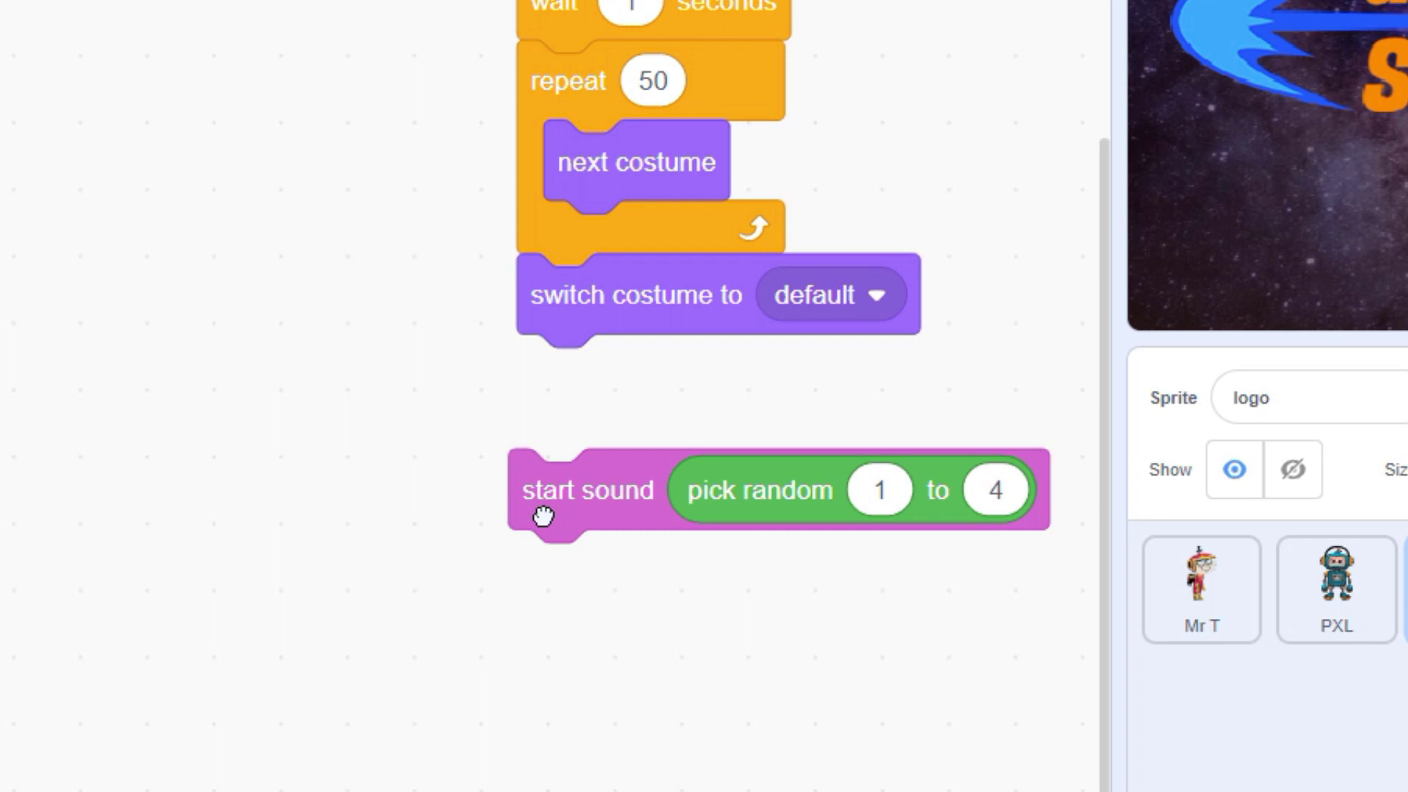
pyautogui.moveTo(537, 523); pyautogui.dragTo(597, 440)
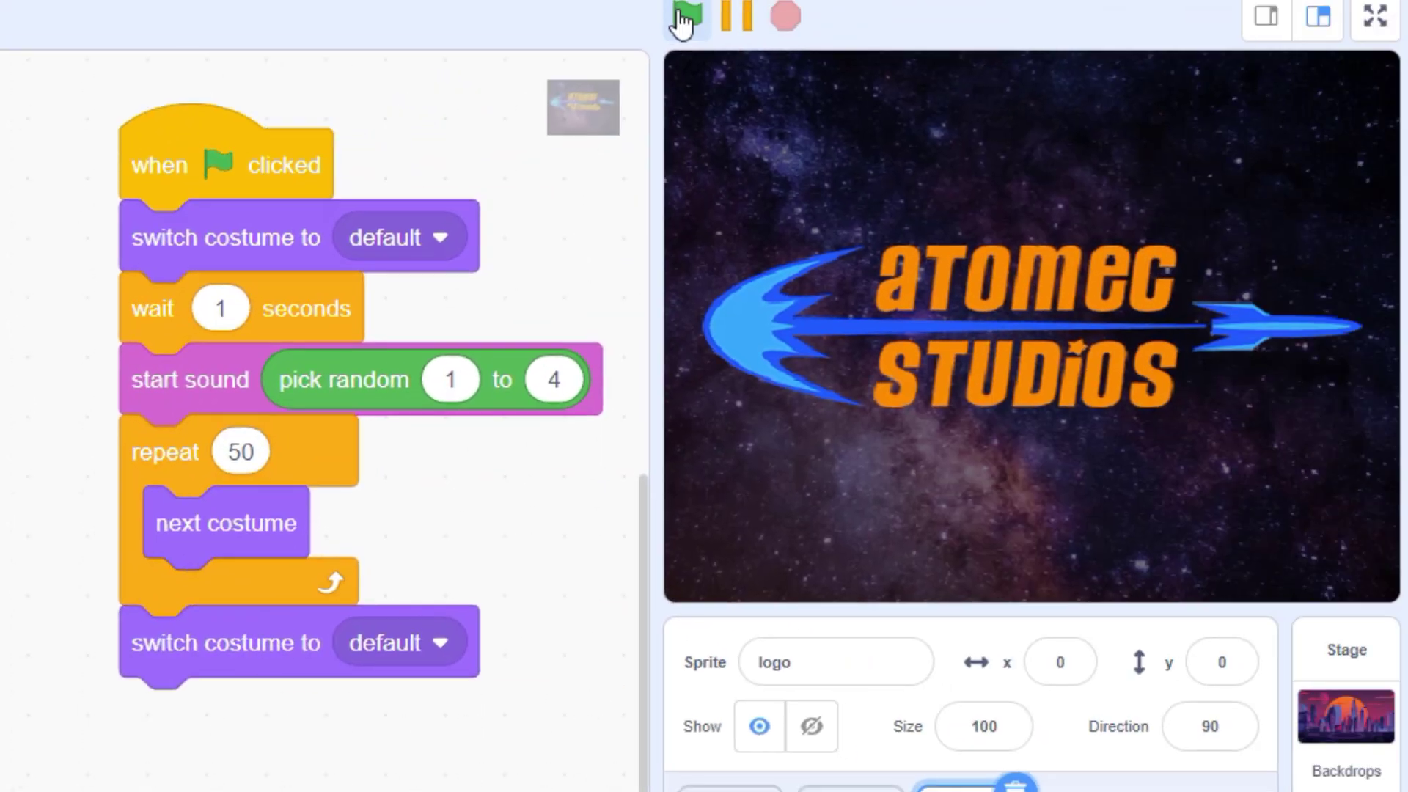
pyautogui.click(685, 17)
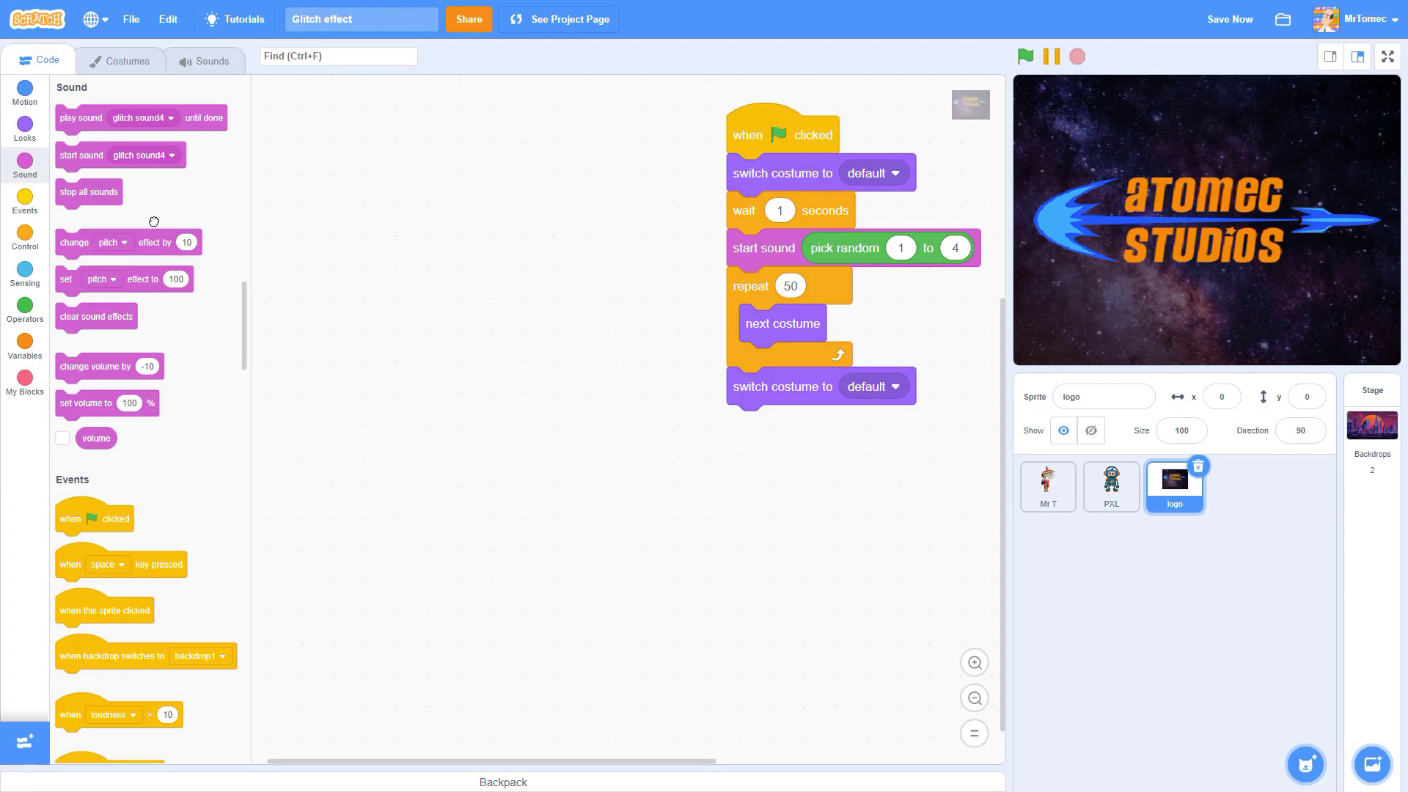
# Step: Attach stop all sounds to the script's end and test it with the green flag
pyautogui.moveTo(94, 188)
pyautogui.mouseDown()
pyautogui.moveTo(198, 718)
pyautogui.moveTo(269, 676)
pyautogui.mouseUp()
pyautogui.click(687, 16)
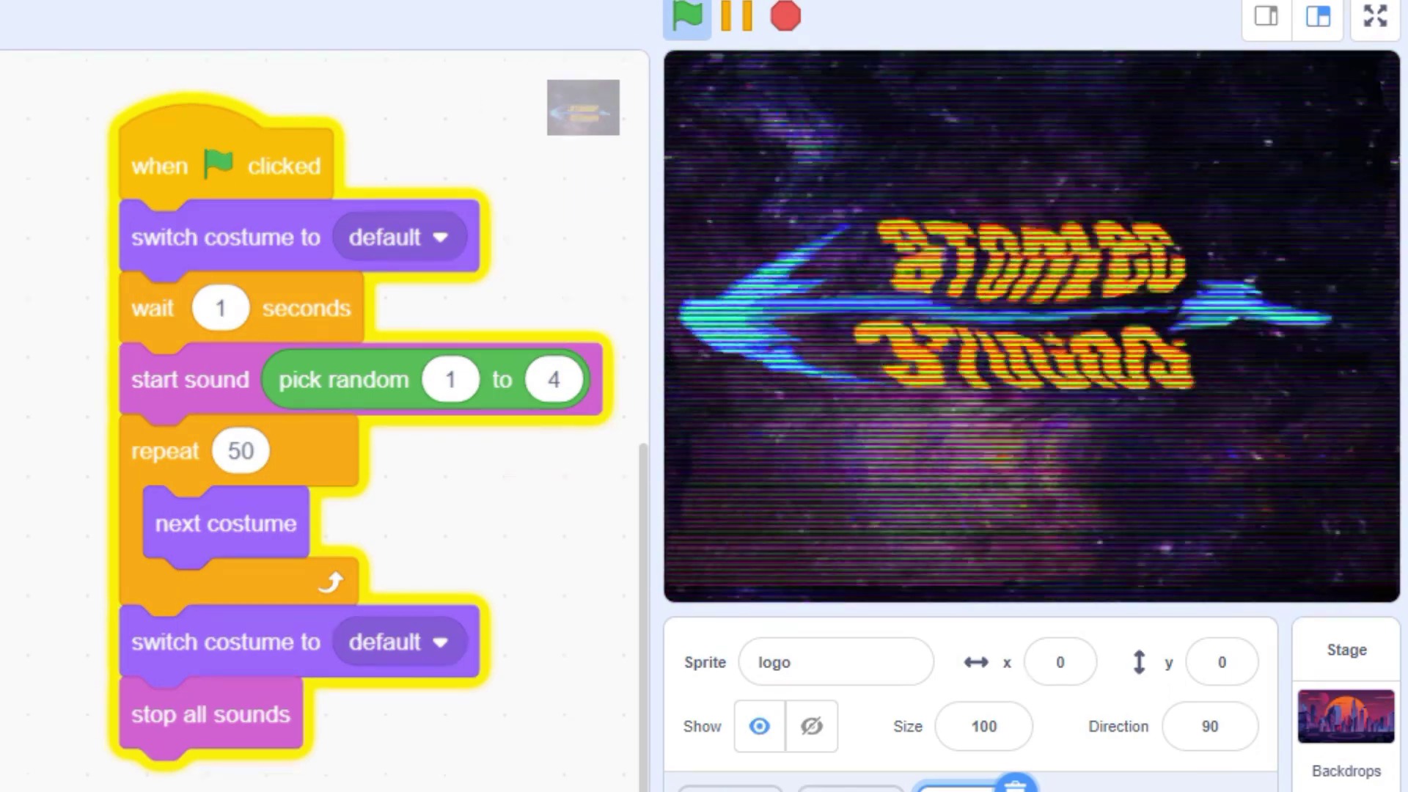
pyautogui.click(330, 165)
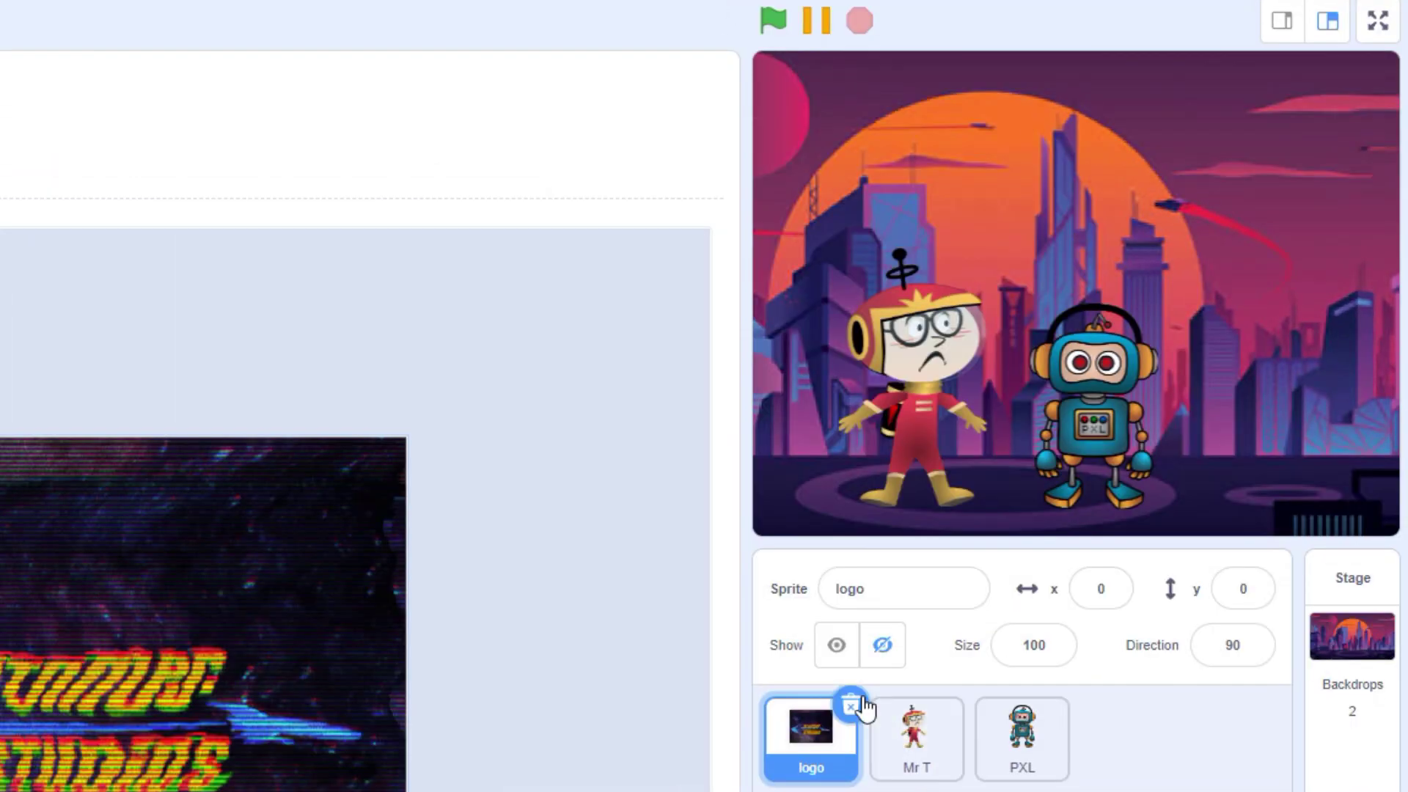
# Step: Toggle the logo sprite's visibility to compare scenes, leaving it hidden
pyautogui.click(839, 650)
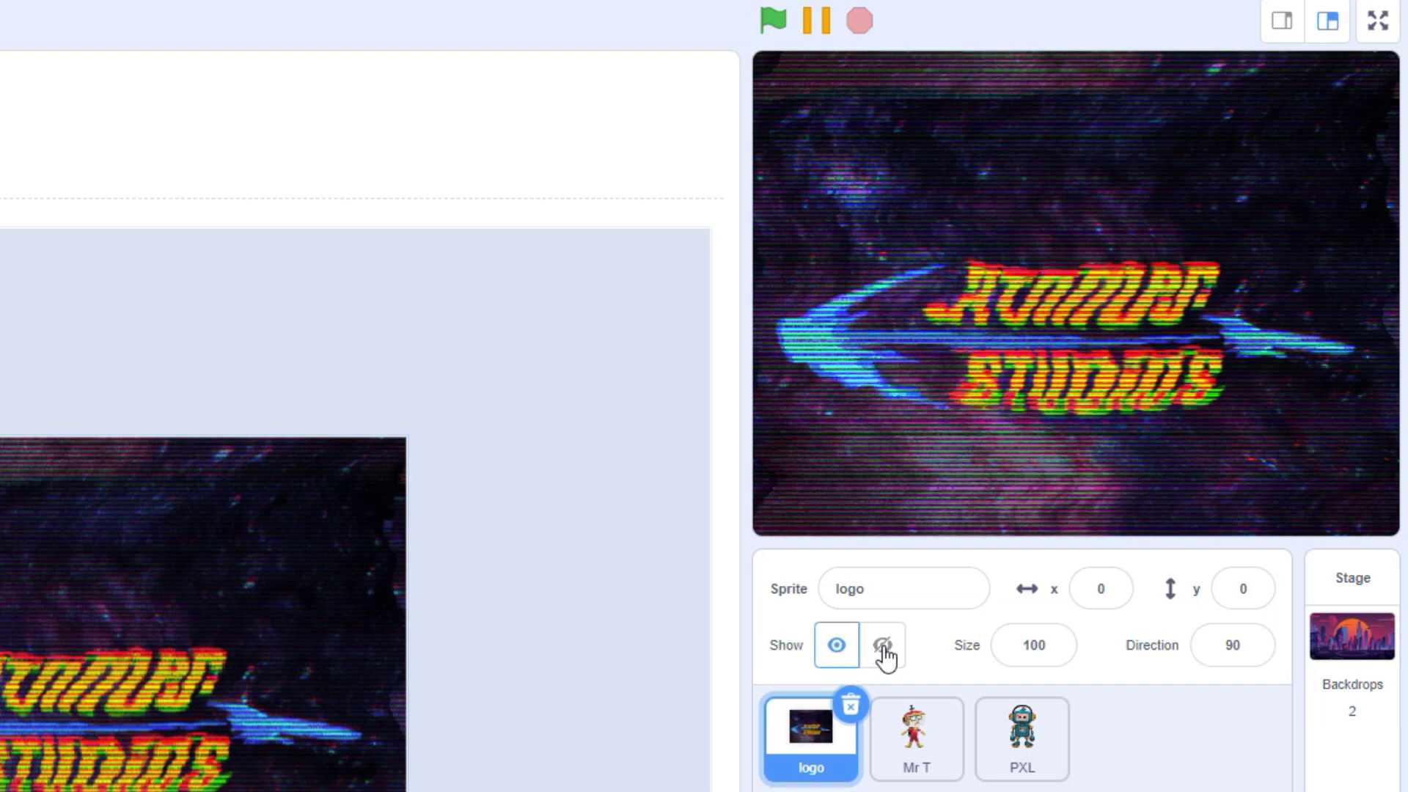
pyautogui.click(884, 649)
pyautogui.click(839, 652)
pyautogui.click(883, 650)
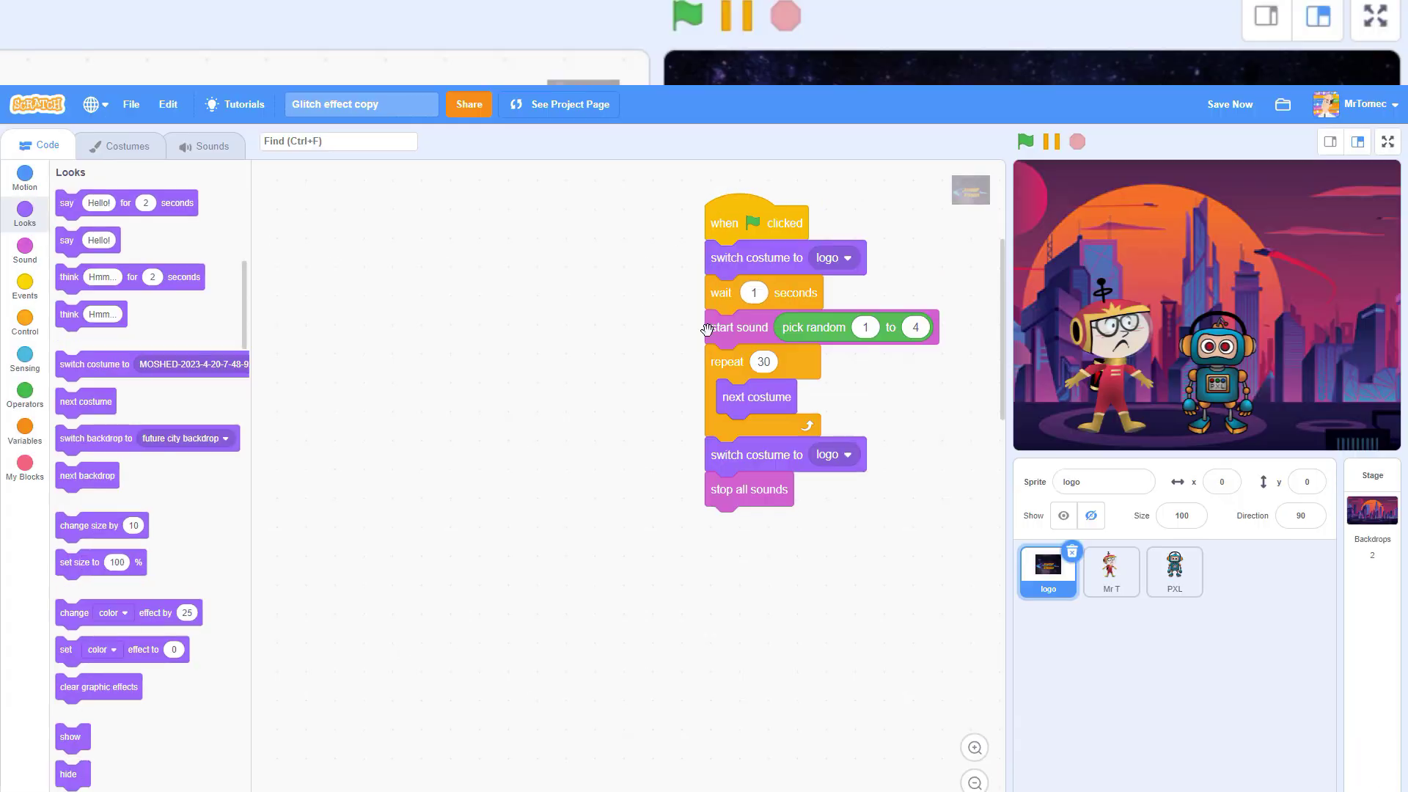
# Step: Replace the flag script's costume and wait blocks with go to front layer and hide
pyautogui.moveTo(740, 242); pyautogui.dragTo(745, 314)
pyautogui.moveTo(726, 173); pyautogui.dragTo(132, 275)
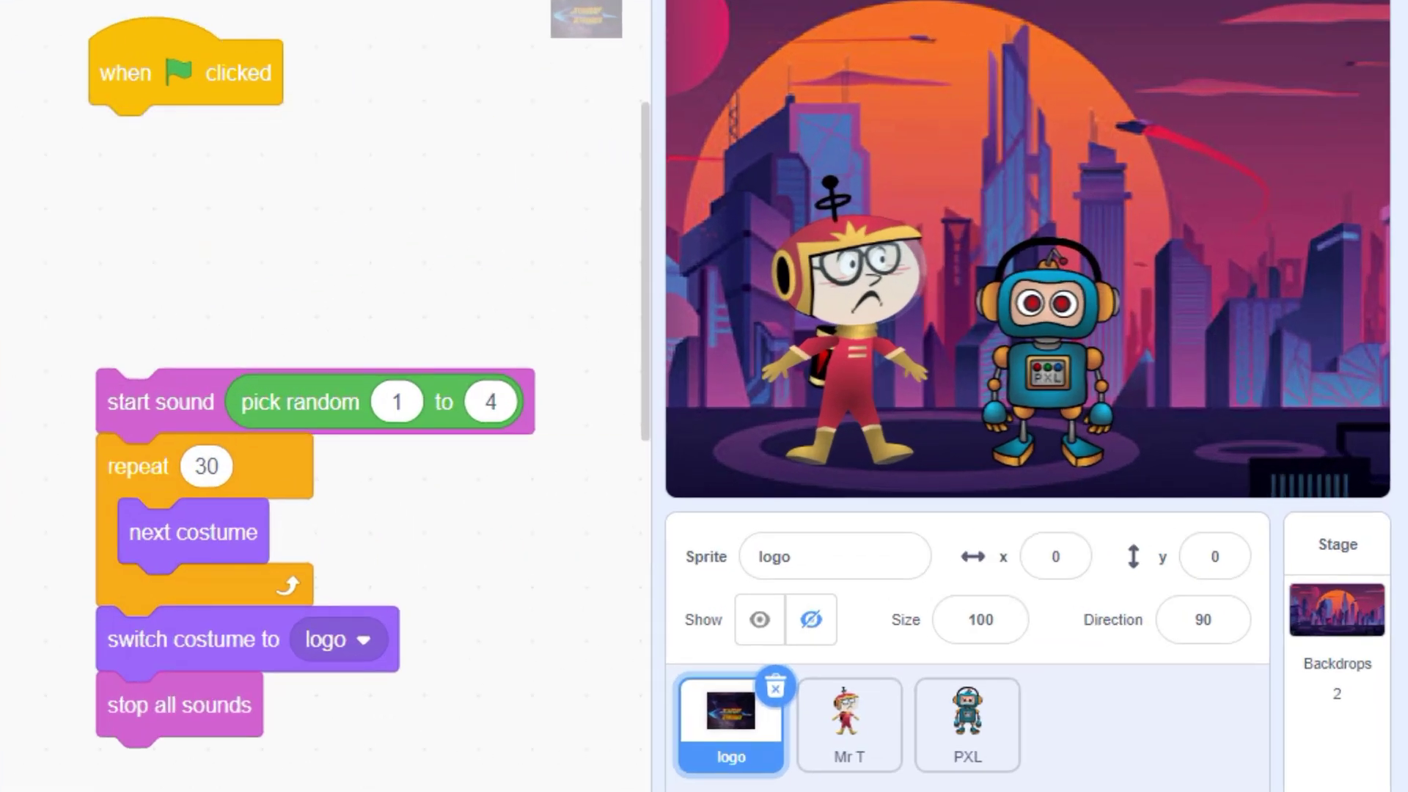
pyautogui.moveTo(120, 158); pyautogui.dragTo(110, 137)
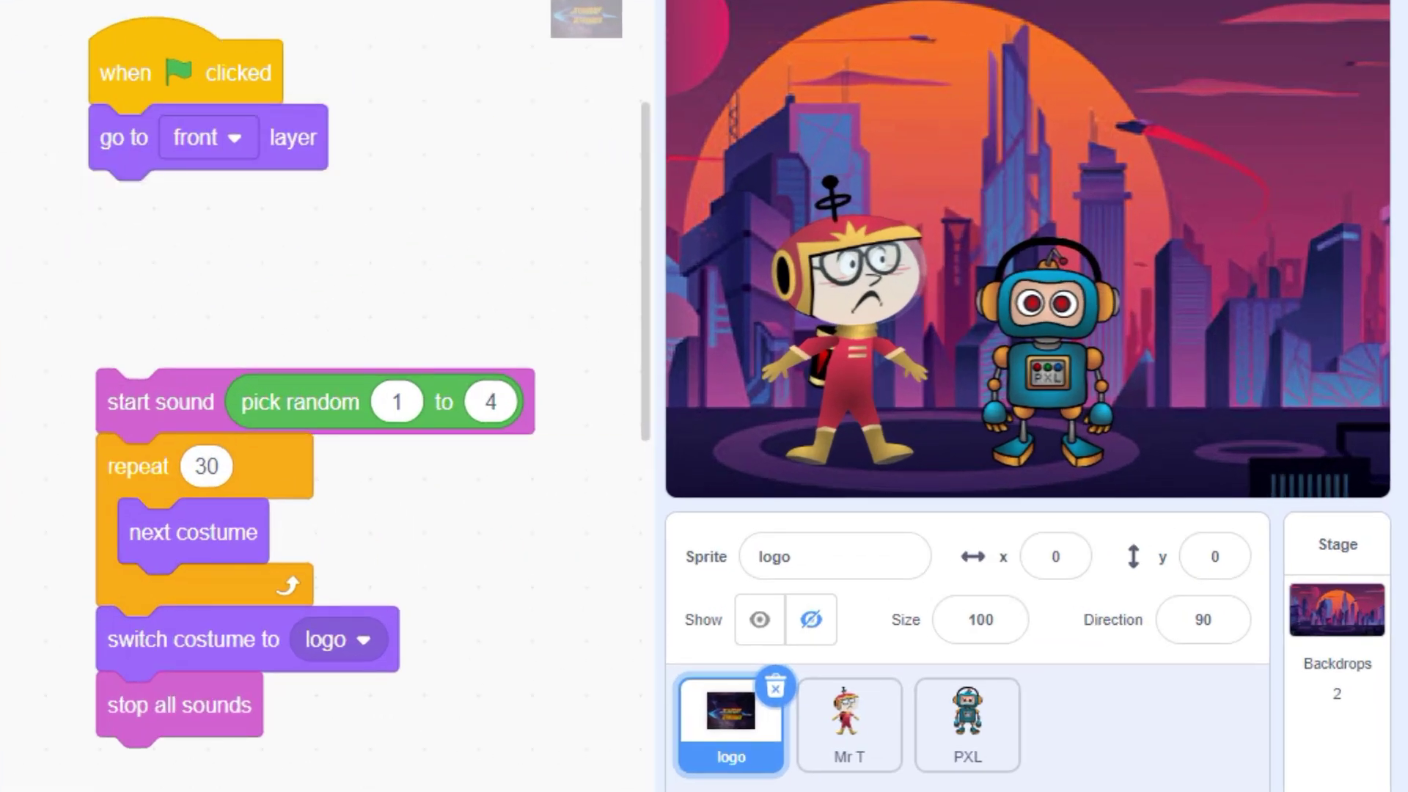
pyautogui.moveTo(121, 220); pyautogui.dragTo(121, 202)
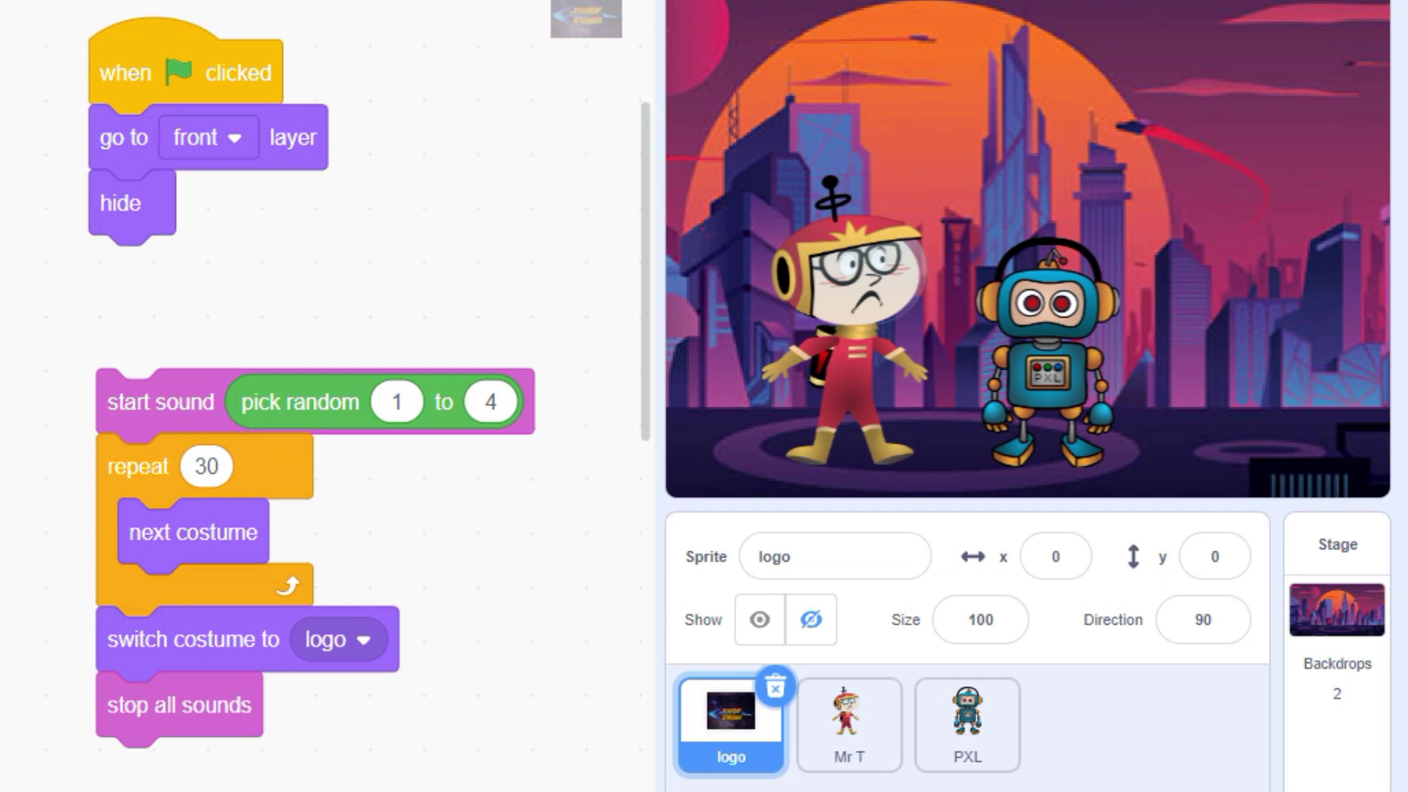
# Step: Start the glitch sequence with When I receive a new 'glitch' message
pyautogui.moveTo(11, 418); pyautogui.dragTo(198, 347)
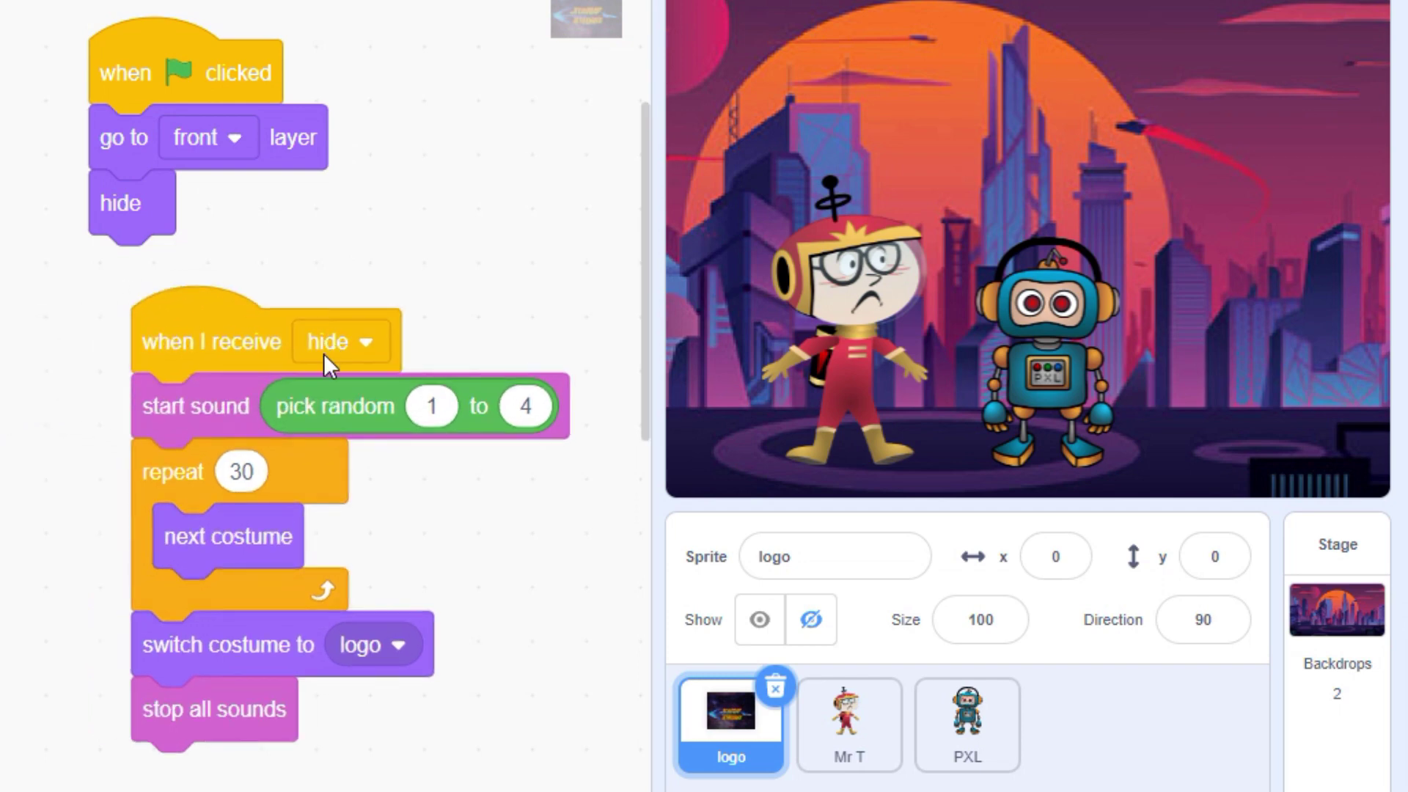
pyautogui.click(330, 344)
pyautogui.click(309, 407)
pyautogui.write('glitch')
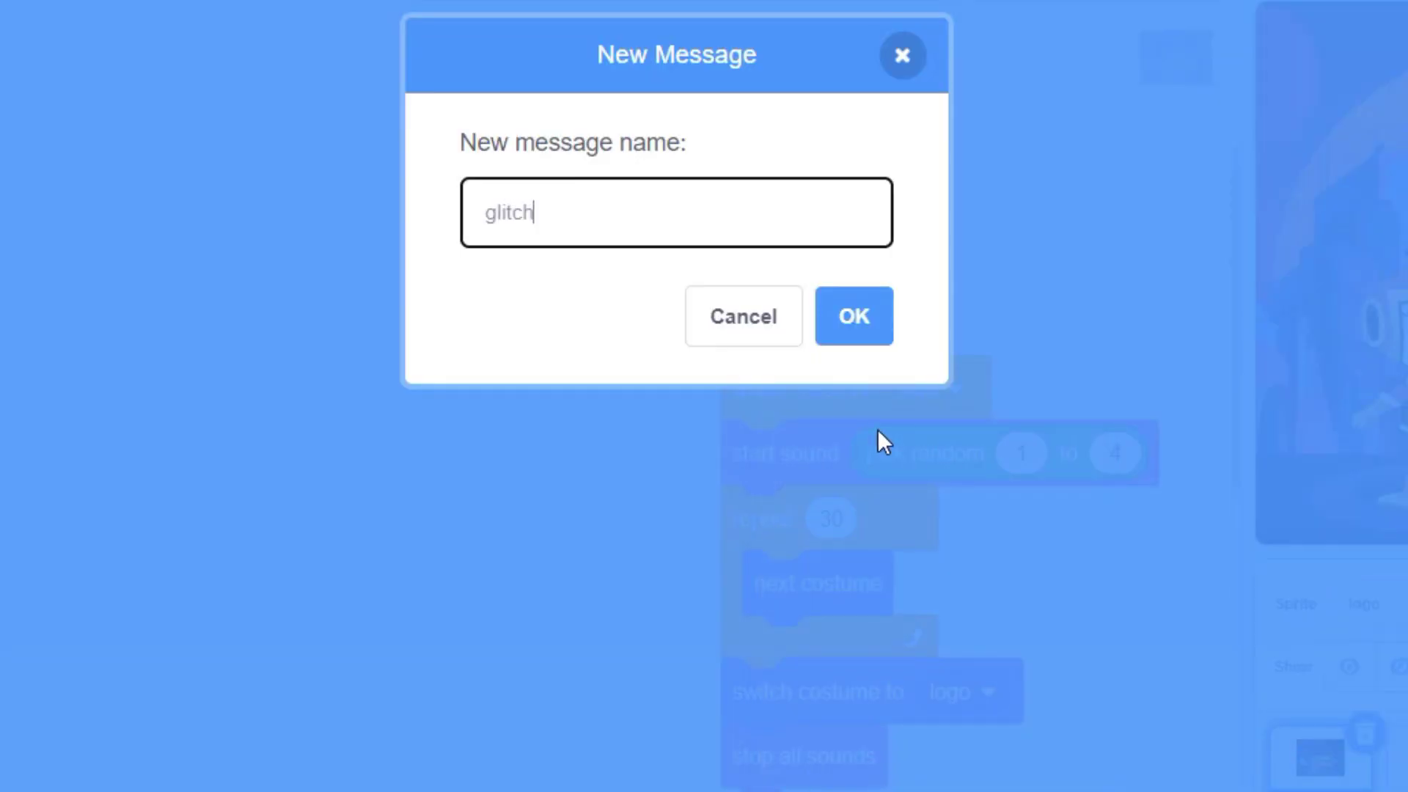
pyautogui.press('Return')
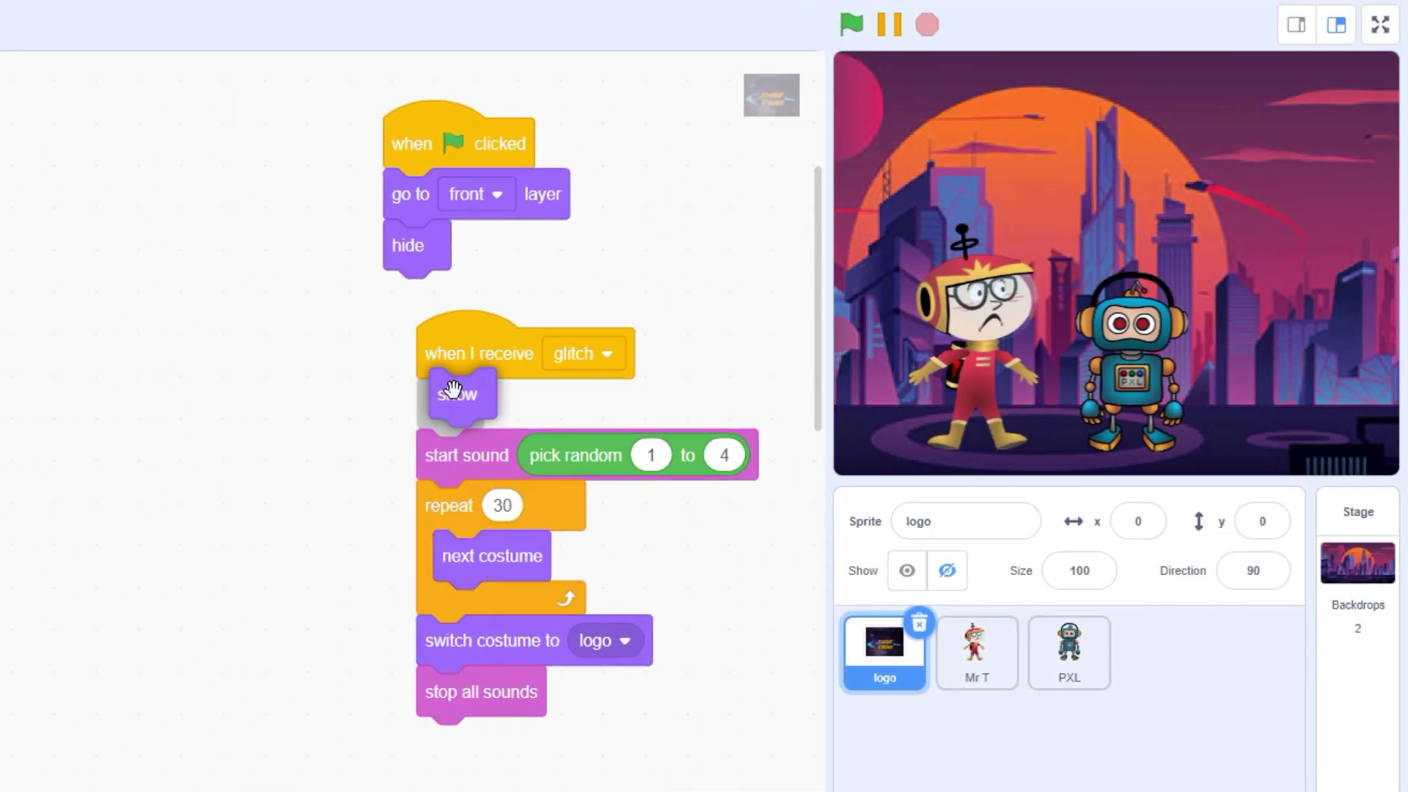
# Step: Show the logo at glitch start, hide it after, and test a broadcast glitch block twice
pyautogui.moveTo(56, 452); pyautogui.dragTo(444, 404)
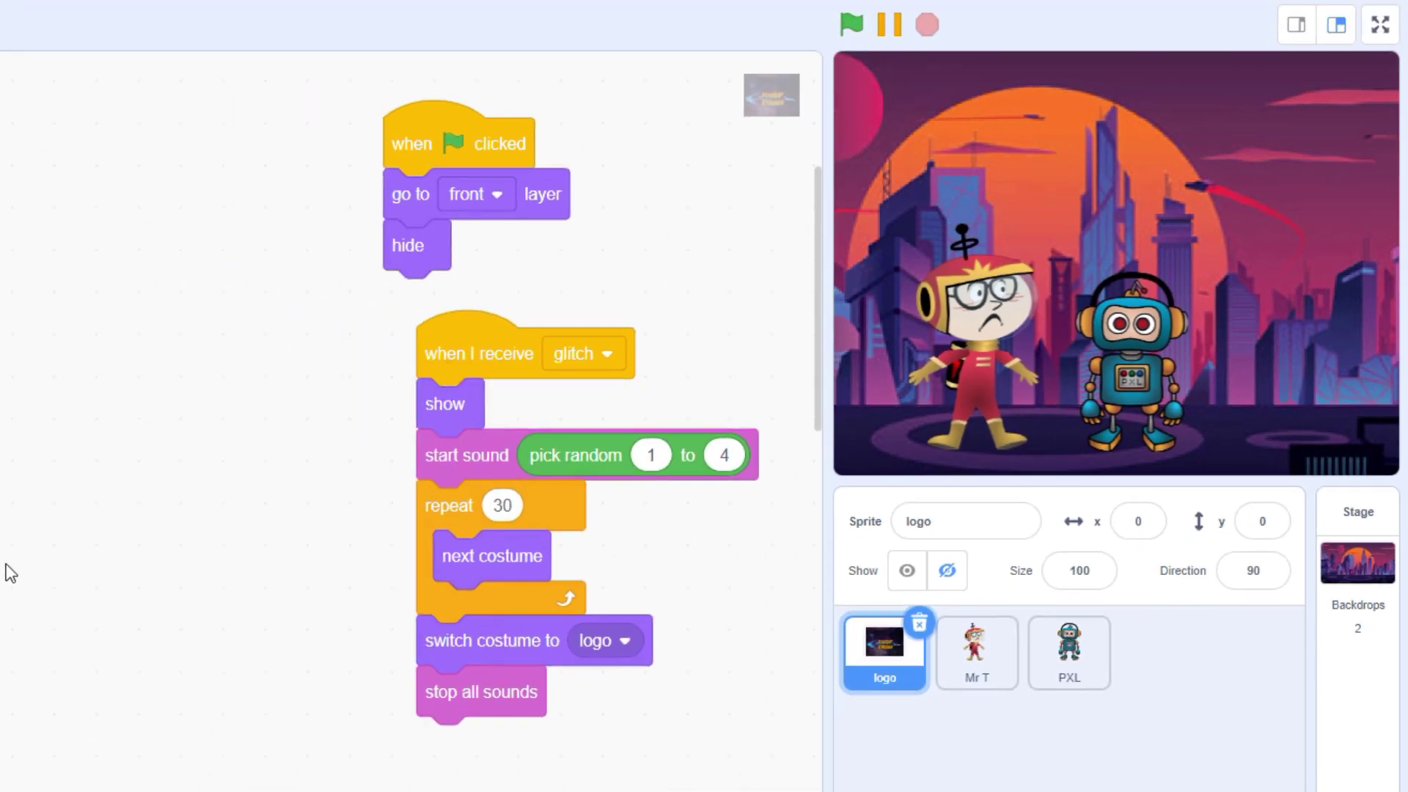
pyautogui.moveTo(5, 704); pyautogui.dragTo(424, 723)
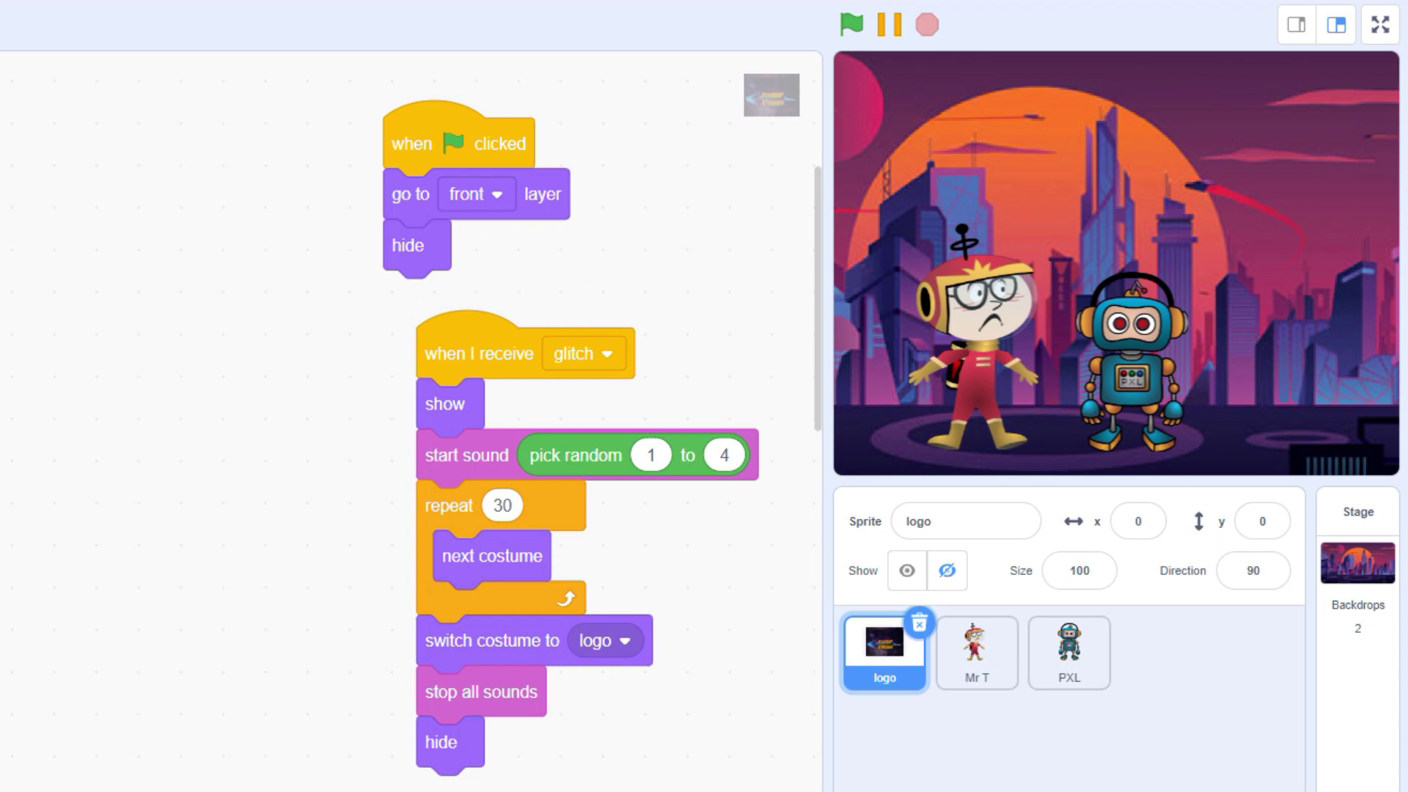
pyautogui.moveTo(6, 554); pyautogui.dragTo(233, 454)
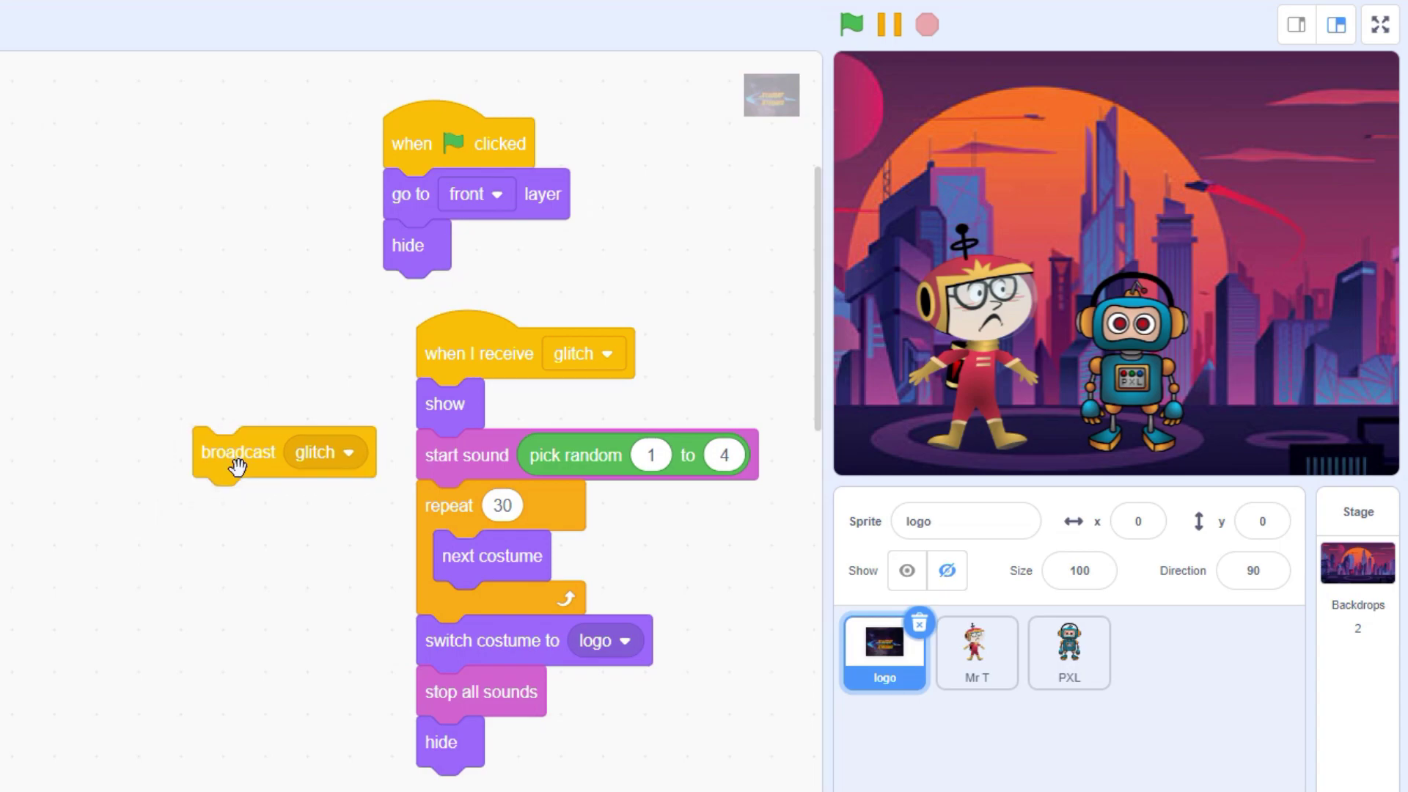
pyautogui.click(238, 463)
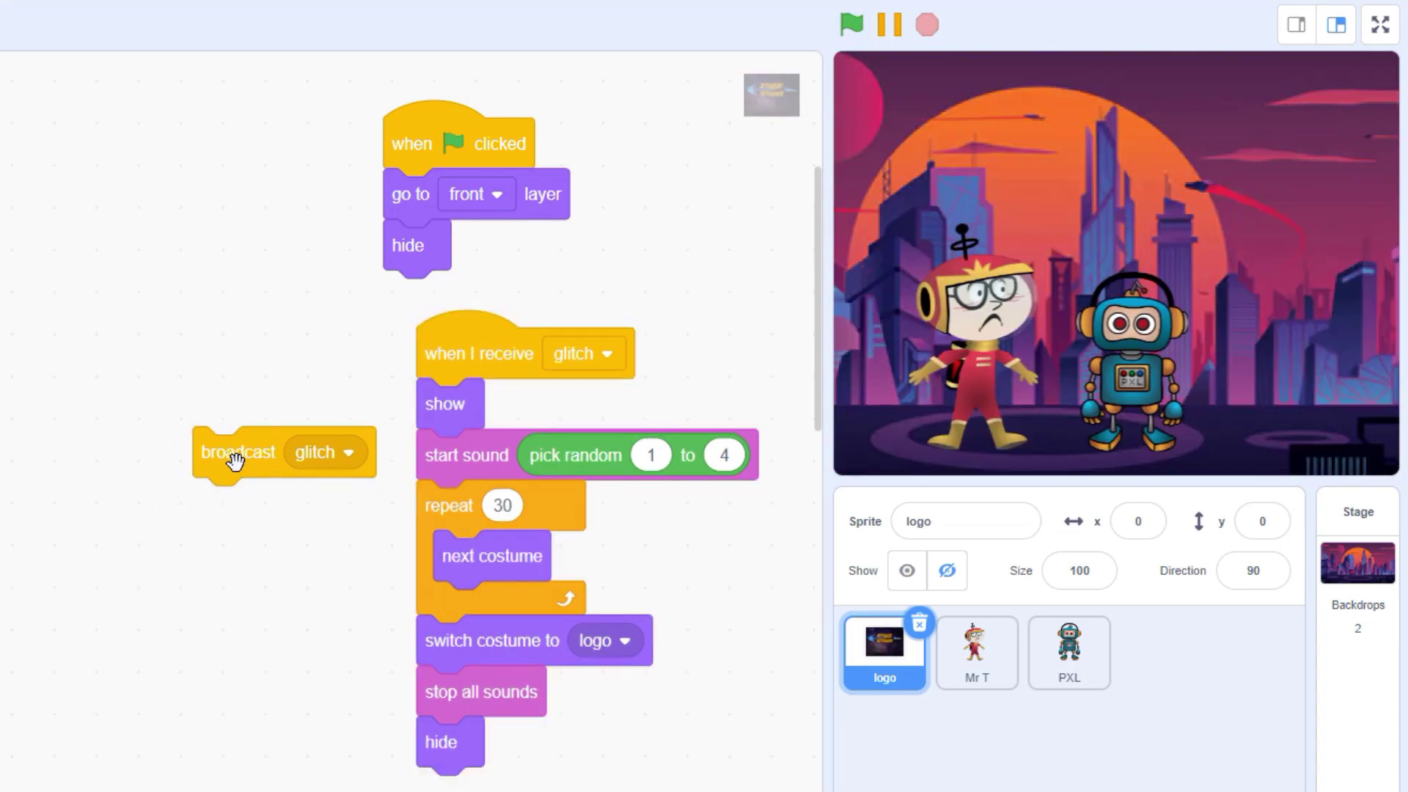
pyautogui.click(234, 460)
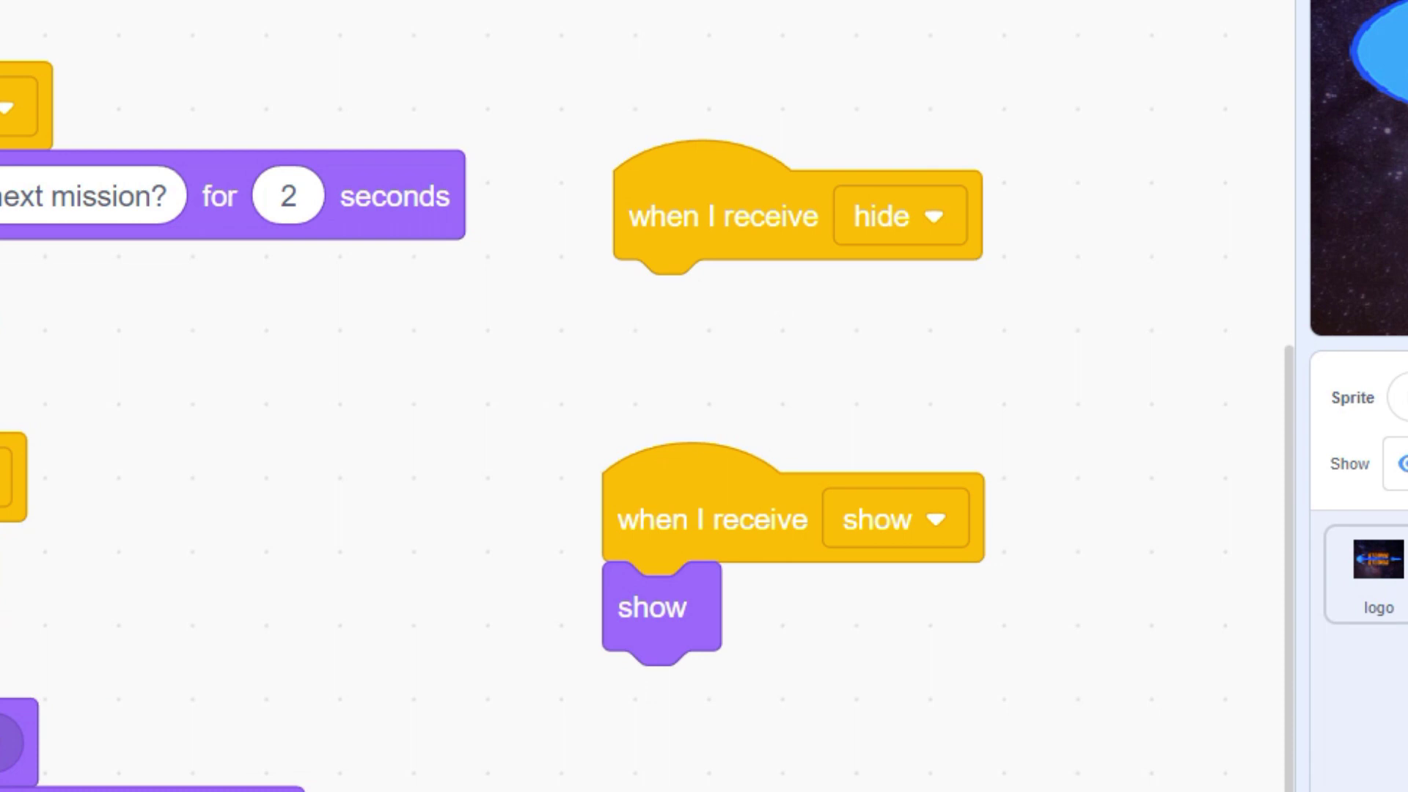
# Step: Add a hide block under 'when I receive hide' and pan to the logo's Glitch definitions
pyautogui.moveTo(104, 525); pyautogui.dragTo(635, 290)
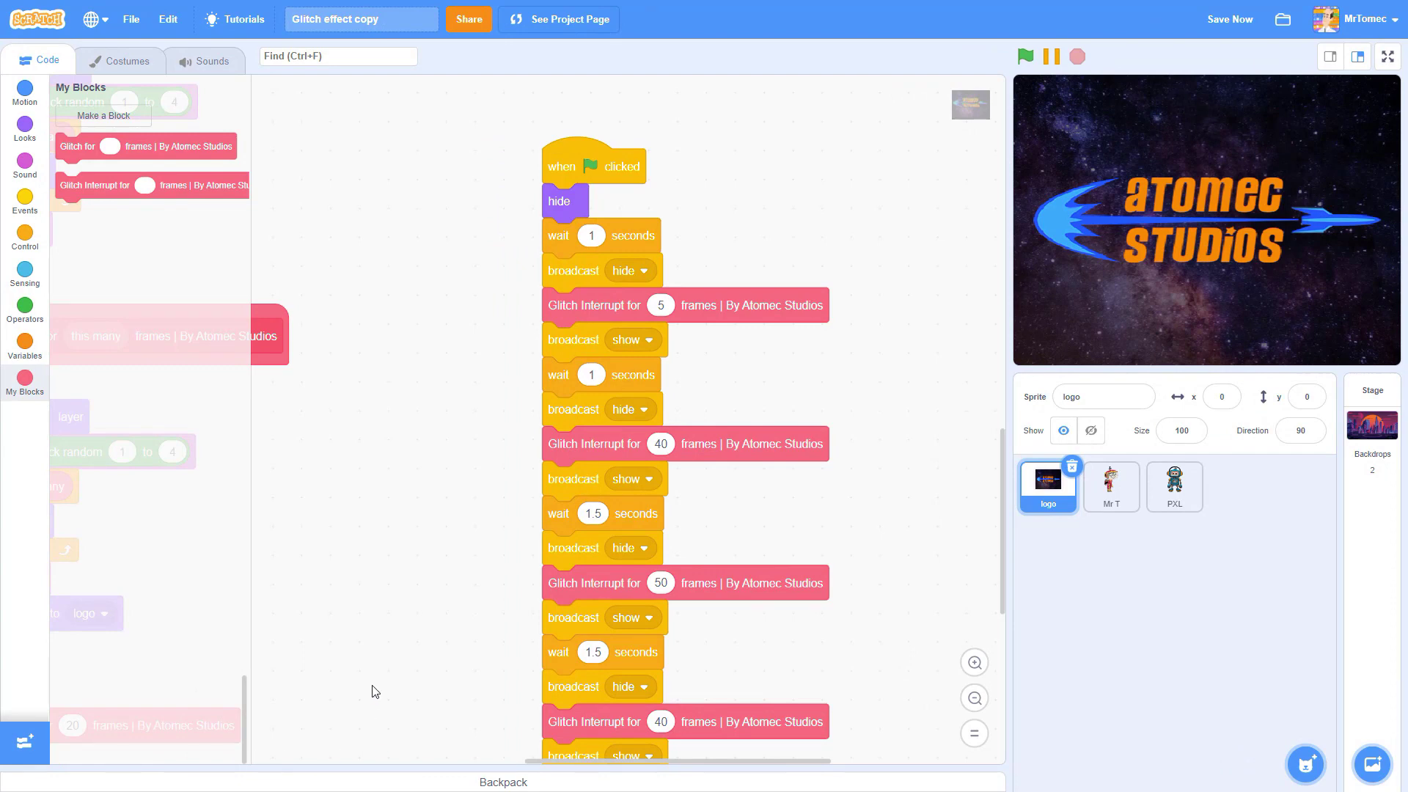
pyautogui.moveTo(373, 691); pyautogui.dragTo(381, 526)
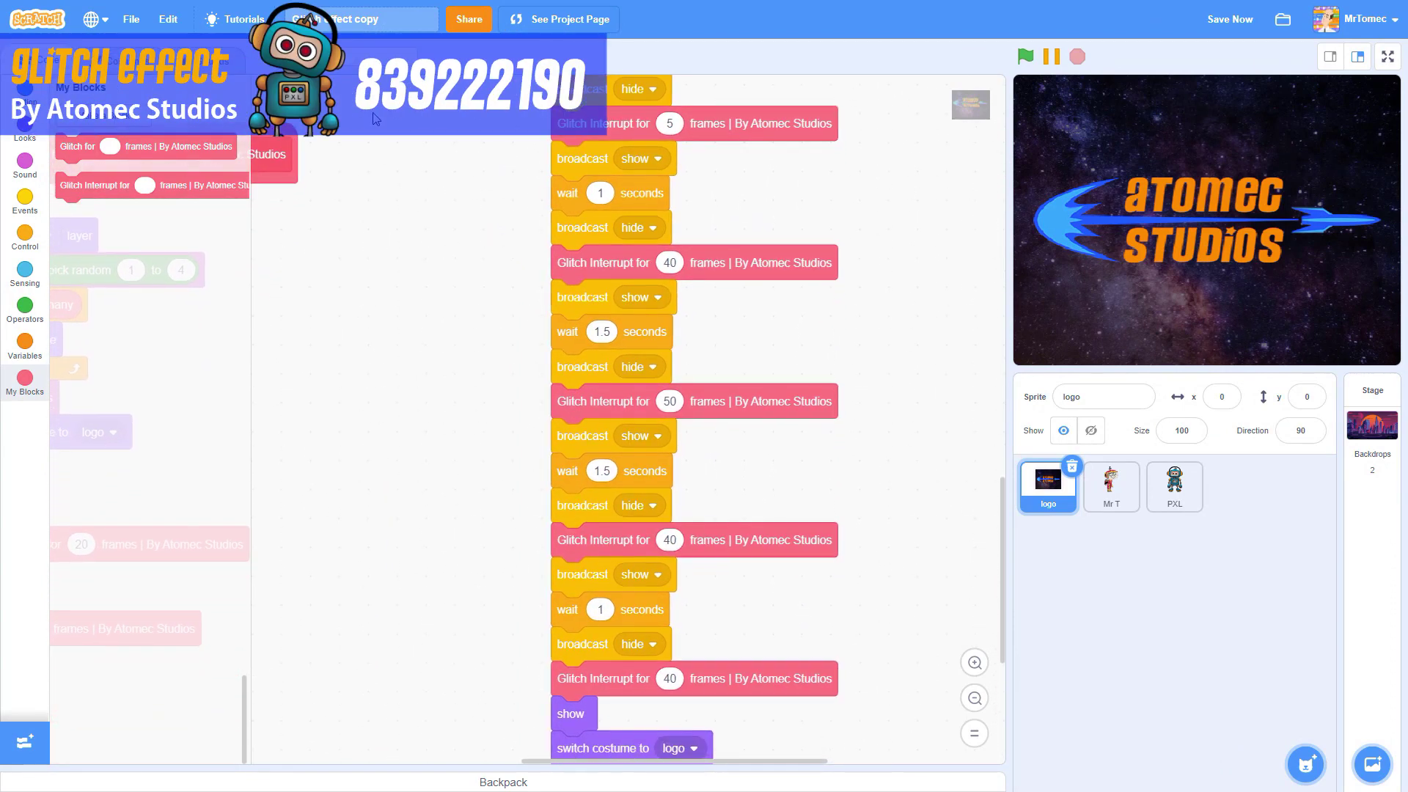
pyautogui.moveTo(391, 161)
pyautogui.mouseDown()
pyautogui.moveTo(697, 400)
pyautogui.moveTo(707, 489)
pyautogui.mouseUp()
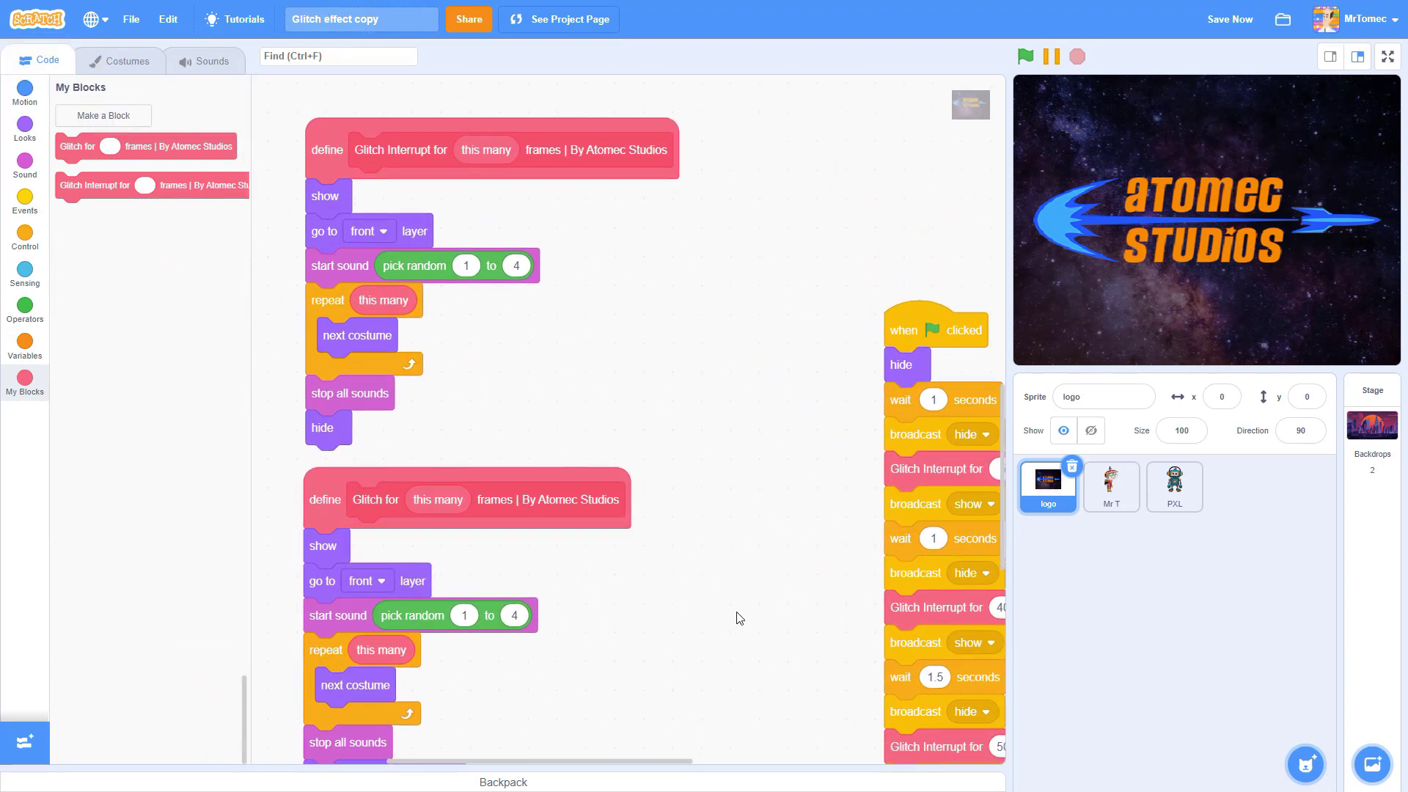
pyautogui.moveTo(738, 638); pyautogui.dragTo(738, 588)
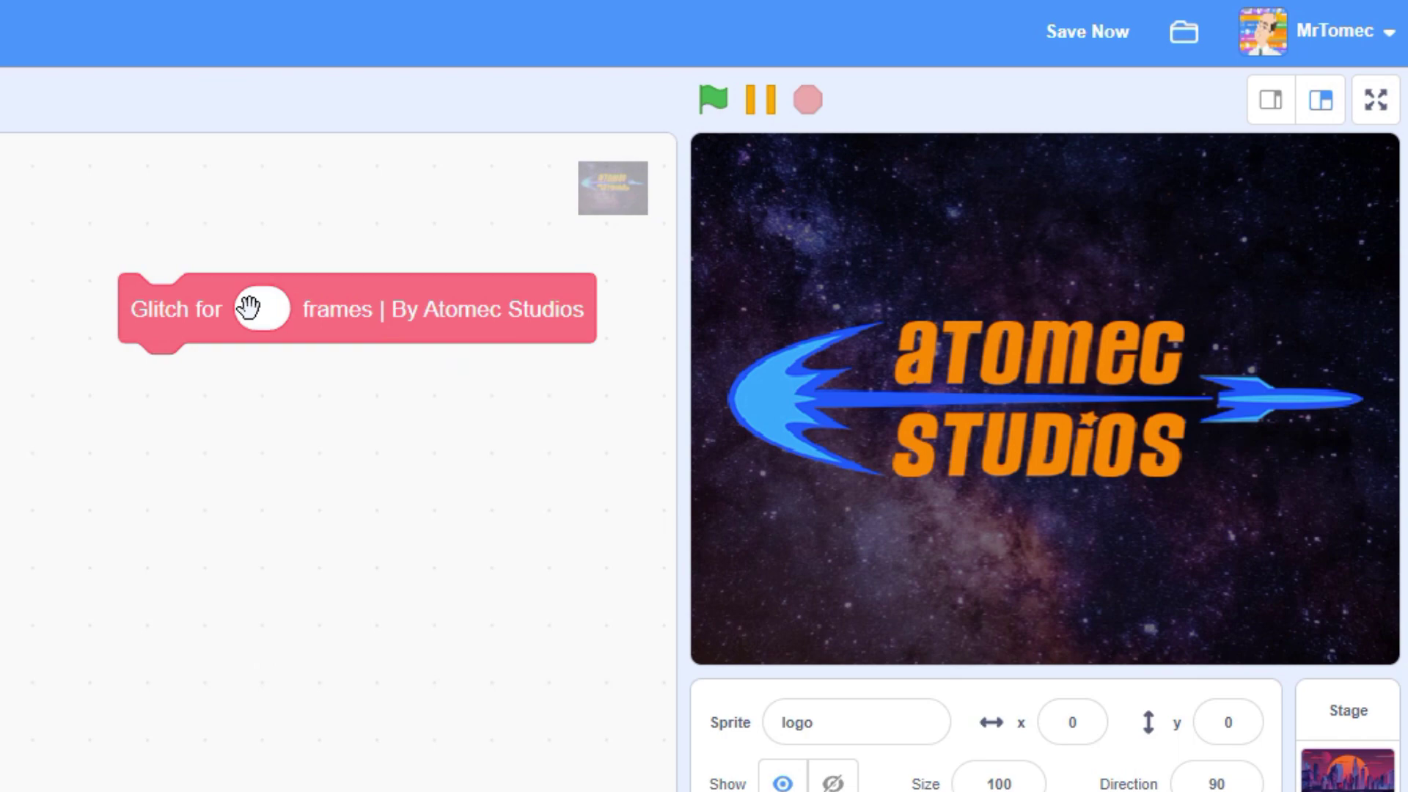
# Step: Preview Glitch for at 10 and 40 frames, then set it to 100
pyautogui.click(262, 308)
pyautogui.write('10')
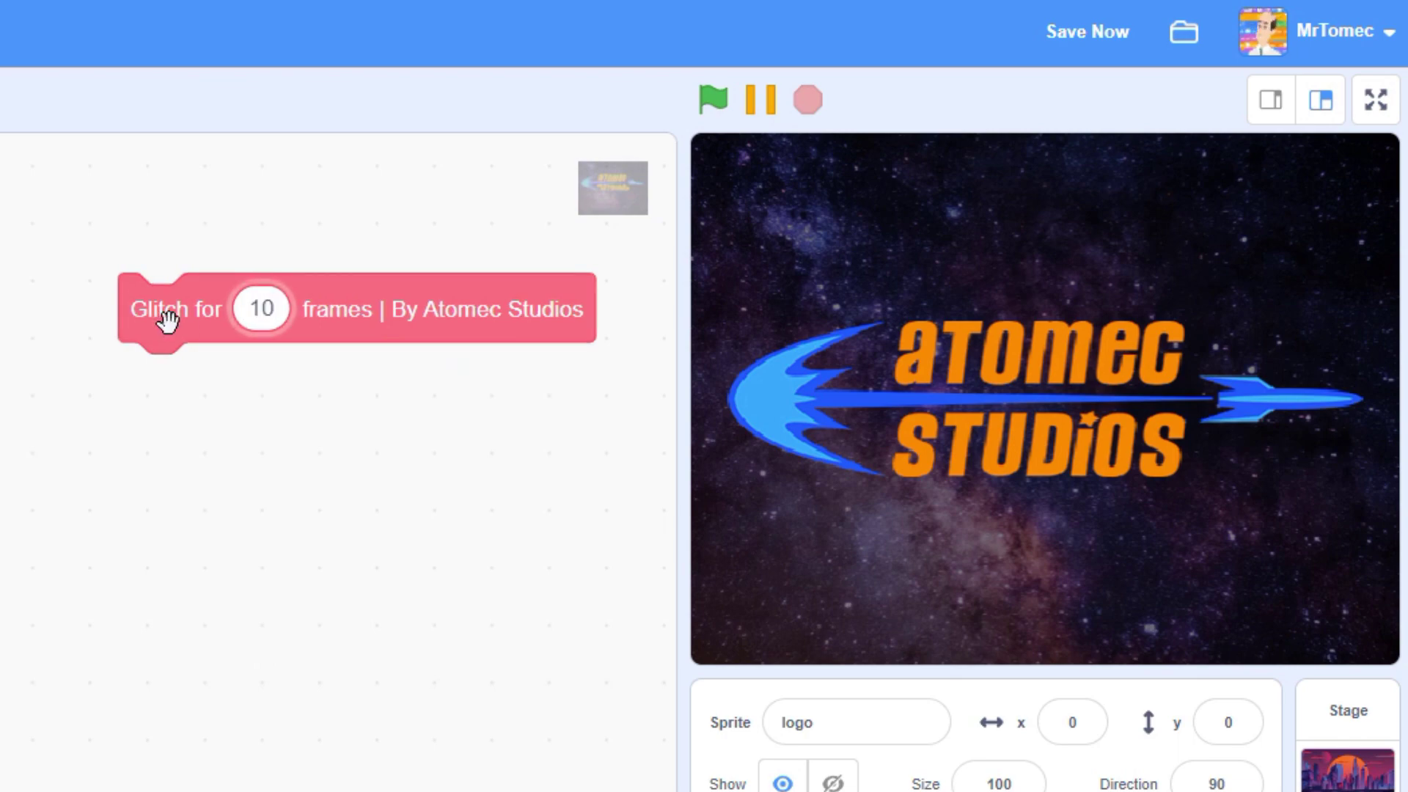
pyautogui.click(167, 319)
pyautogui.click(247, 313)
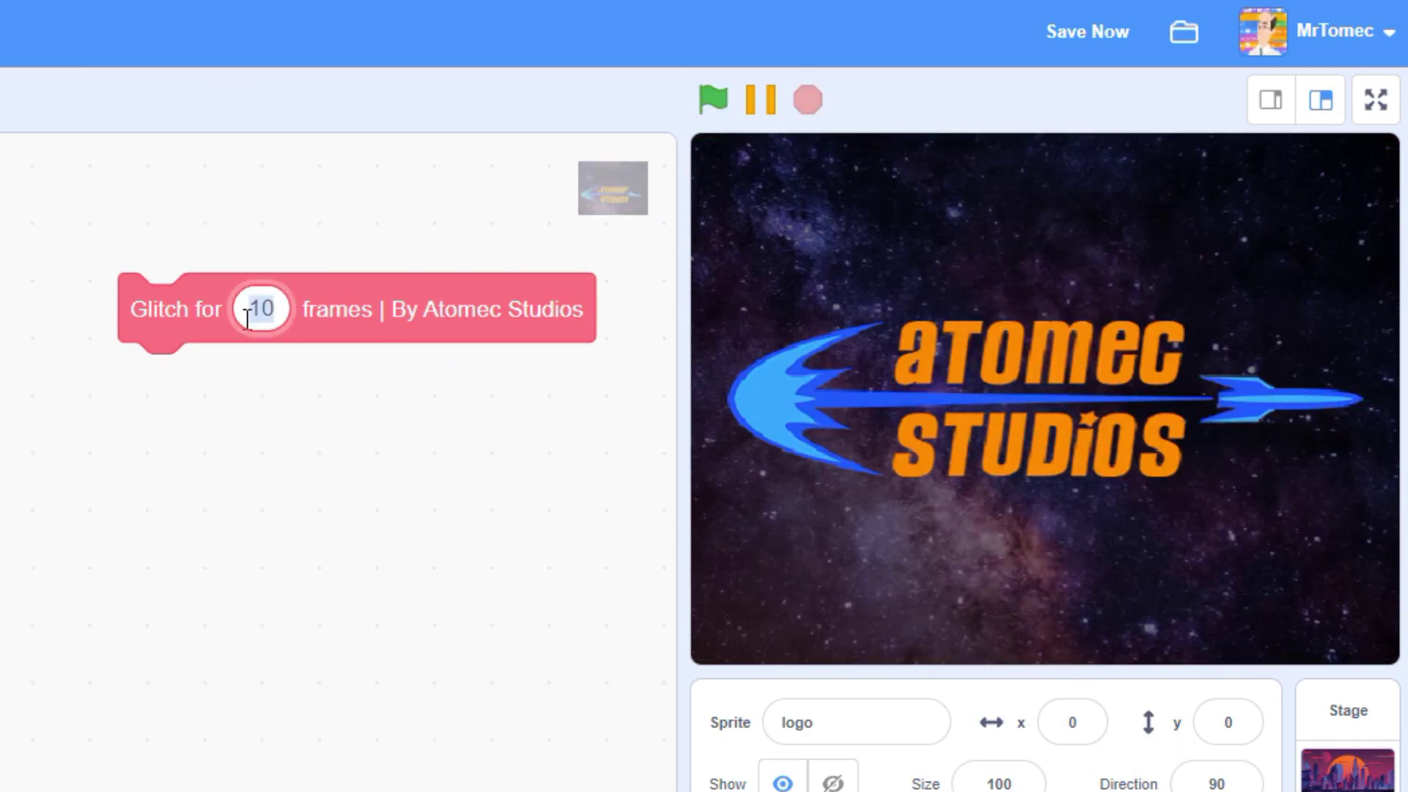
pyautogui.write('40')
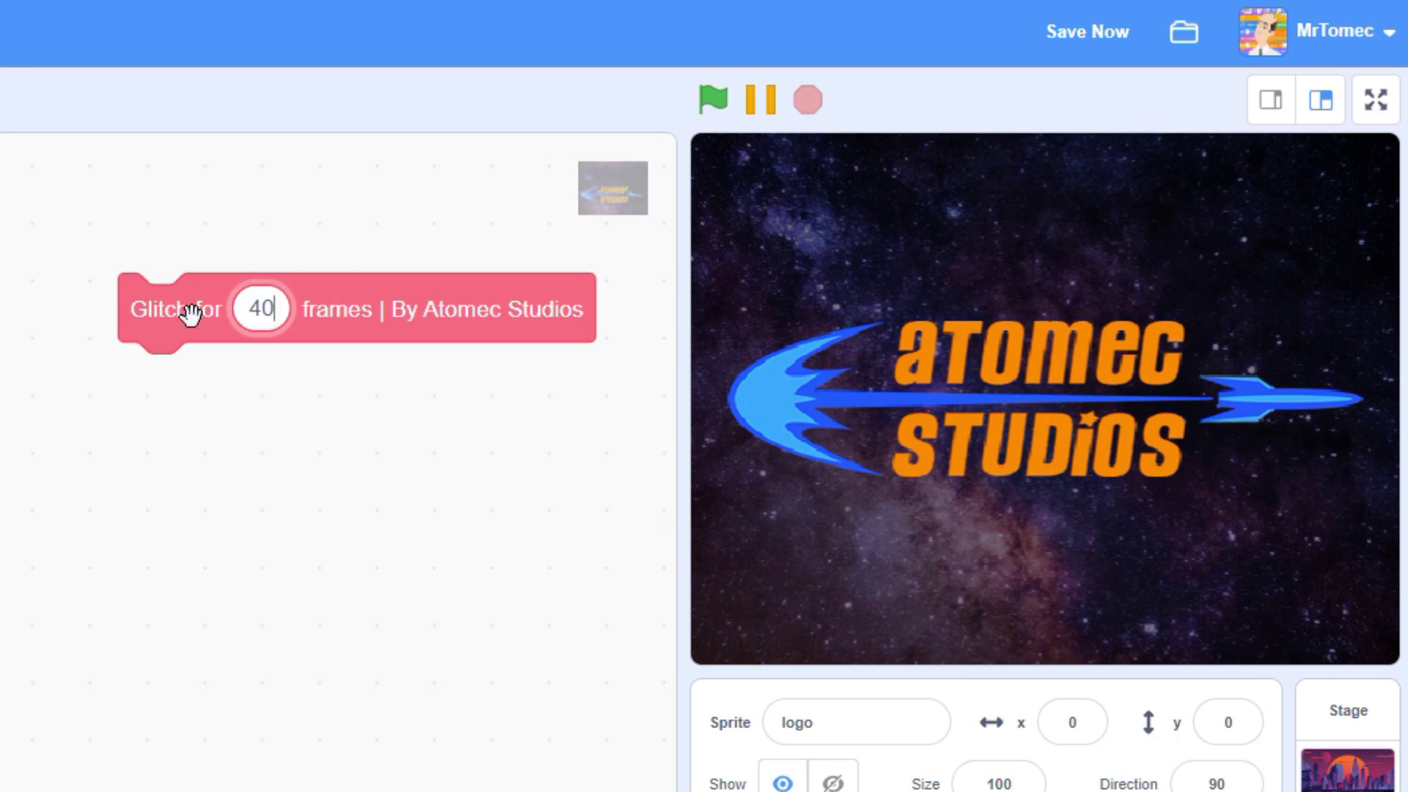
pyautogui.click(189, 311)
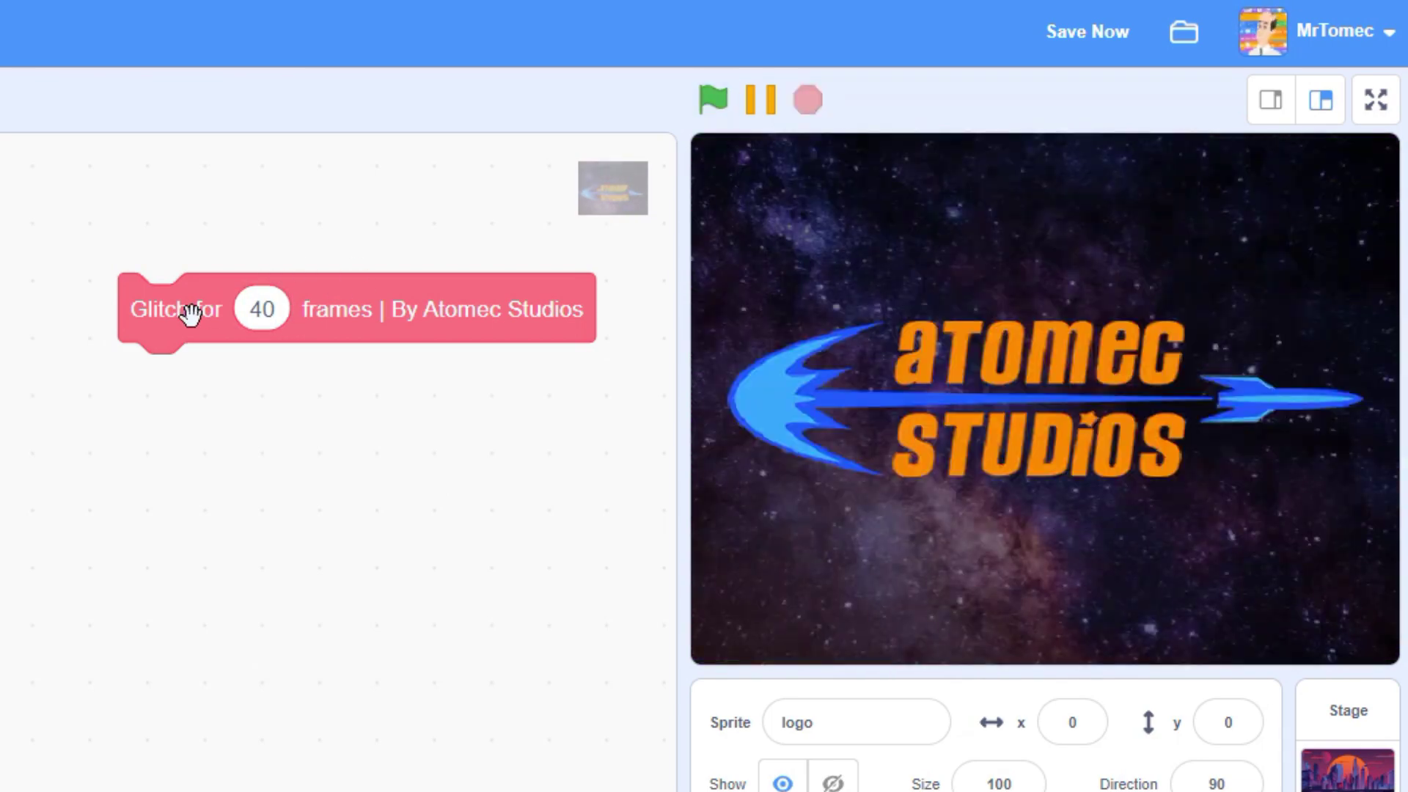
pyautogui.click(269, 309)
pyautogui.write('100')
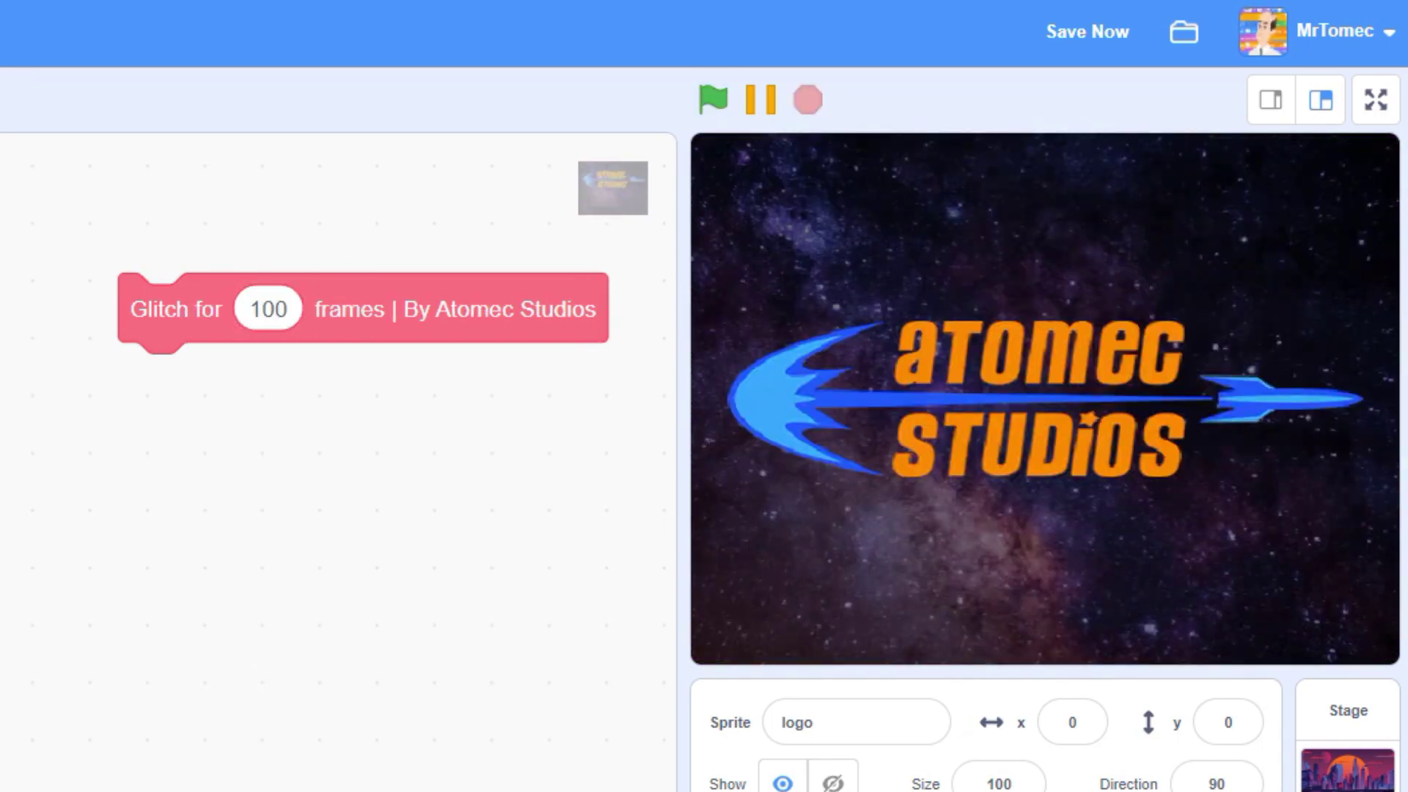
# Step: Add a Glitch Interrupt for 10 frames block and hide the logo
pyautogui.moveTo(5, 451); pyautogui.dragTo(141, 496)
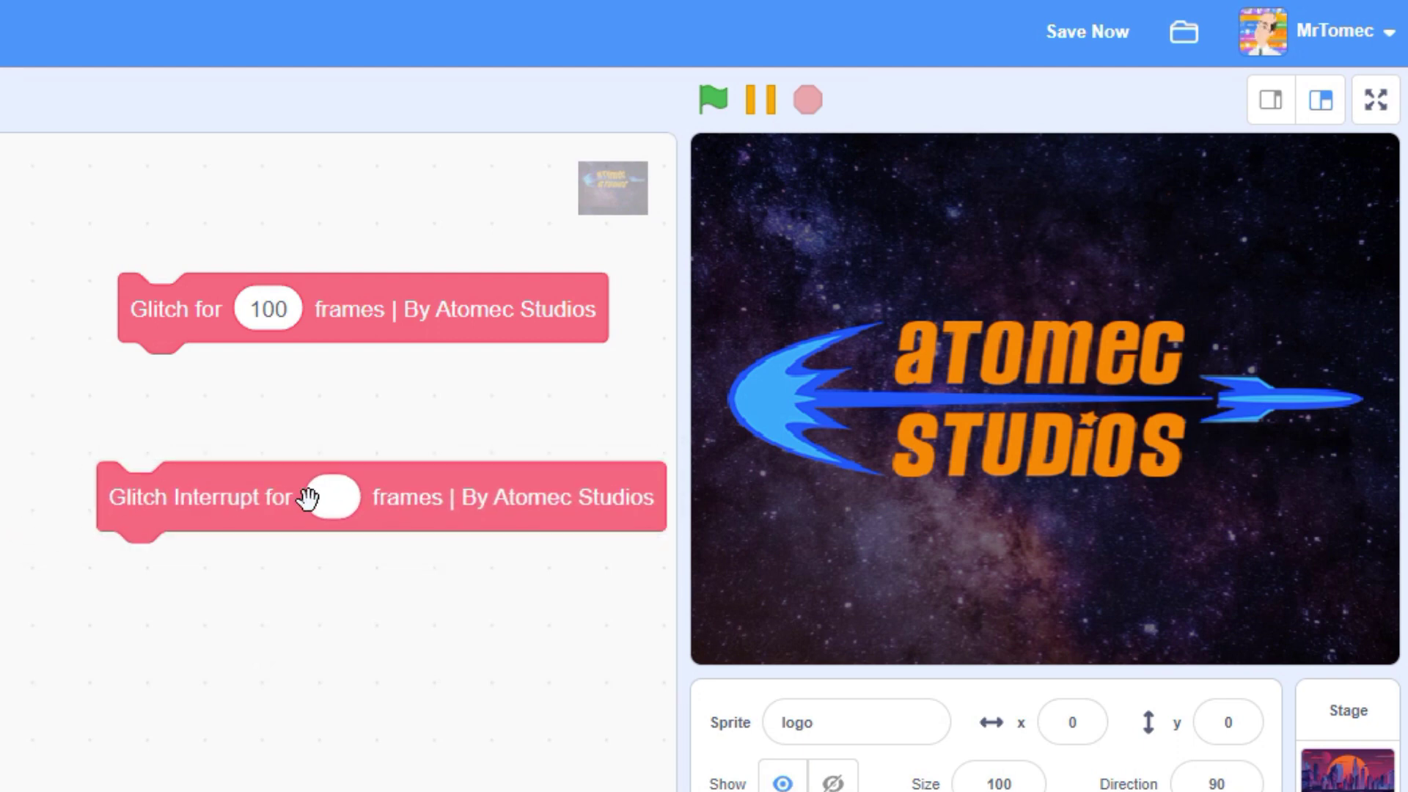
pyautogui.click(336, 501)
pyautogui.write('10')
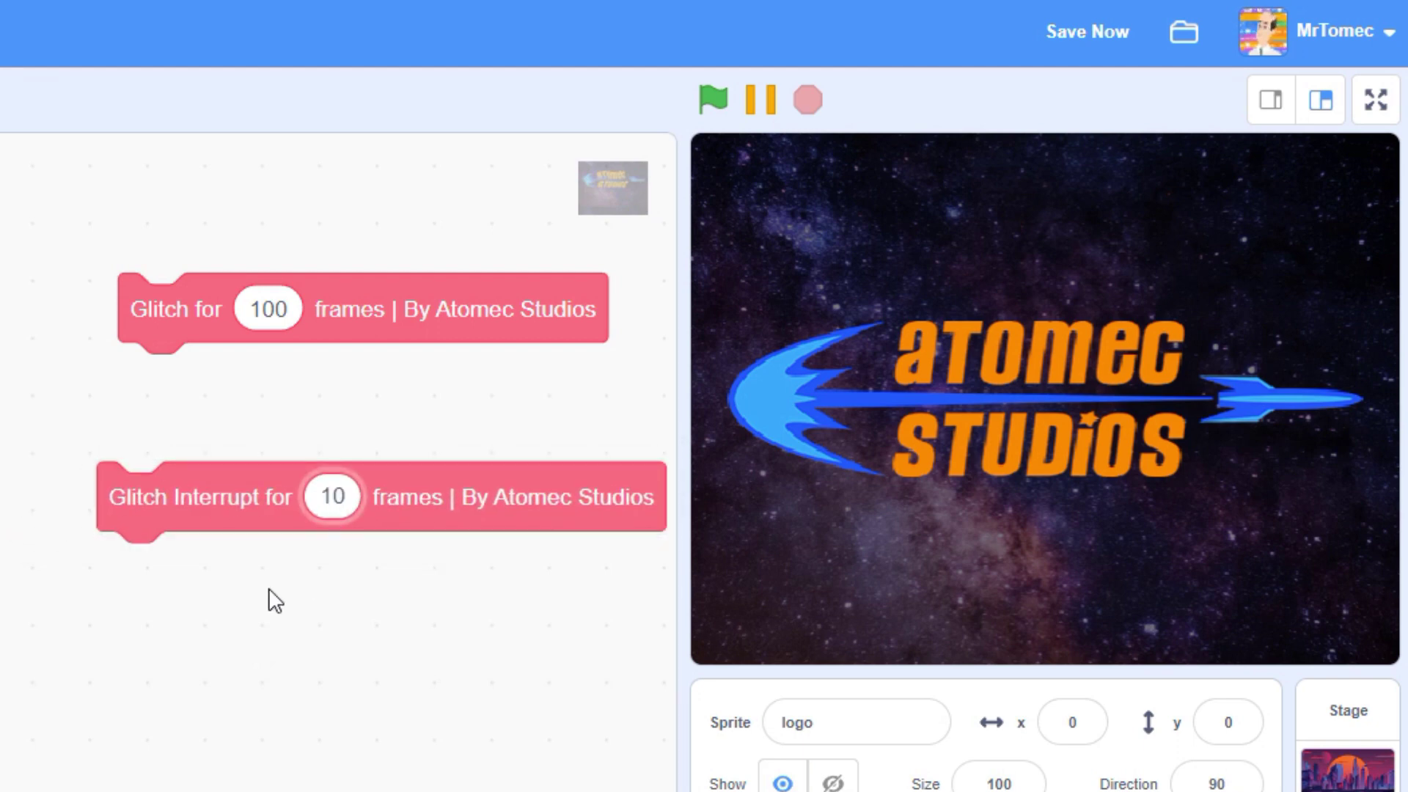
pyautogui.click(402, 653)
pyautogui.click(817, 783)
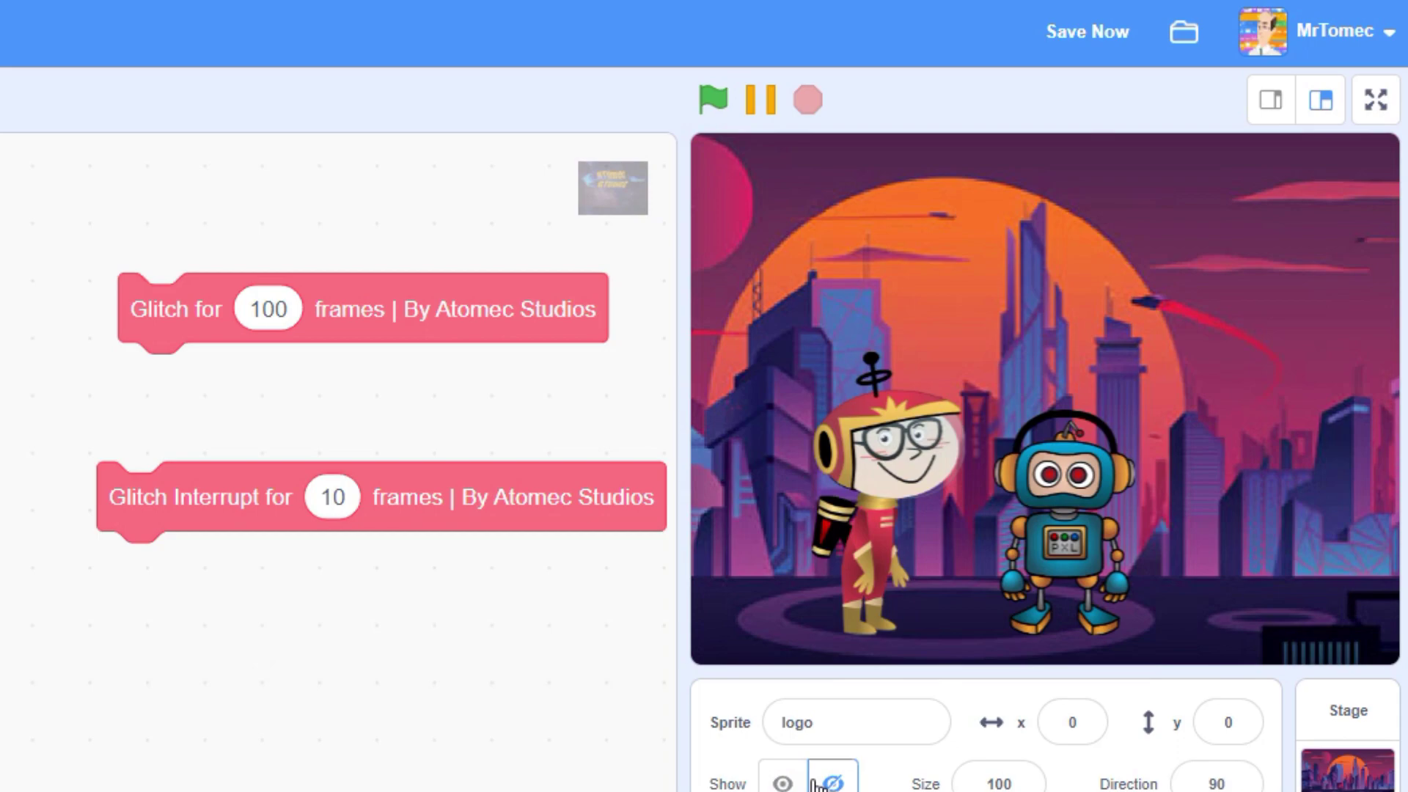